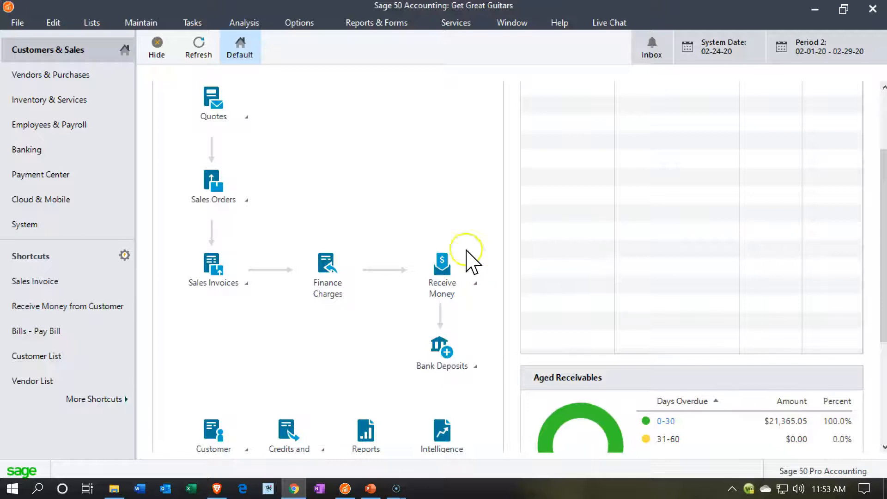
Step: Display the Working Trial Balance from the General Ledger reports
left_click(389, 25)
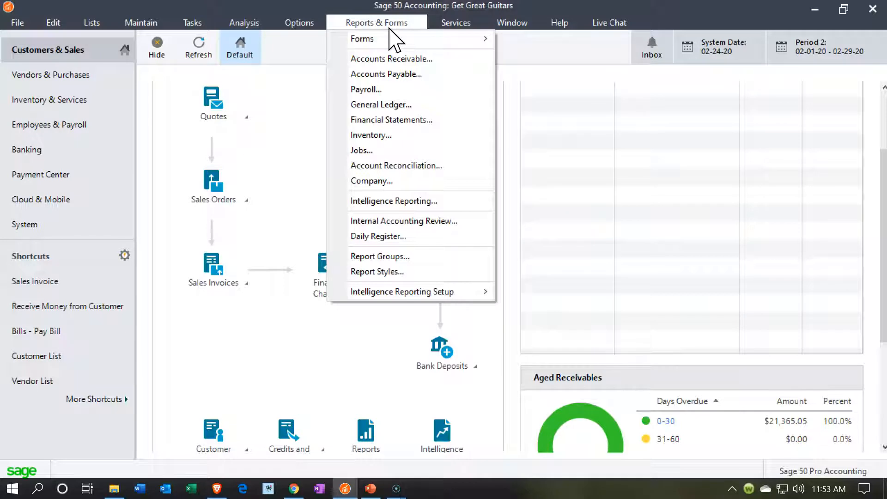
left_click(399, 105)
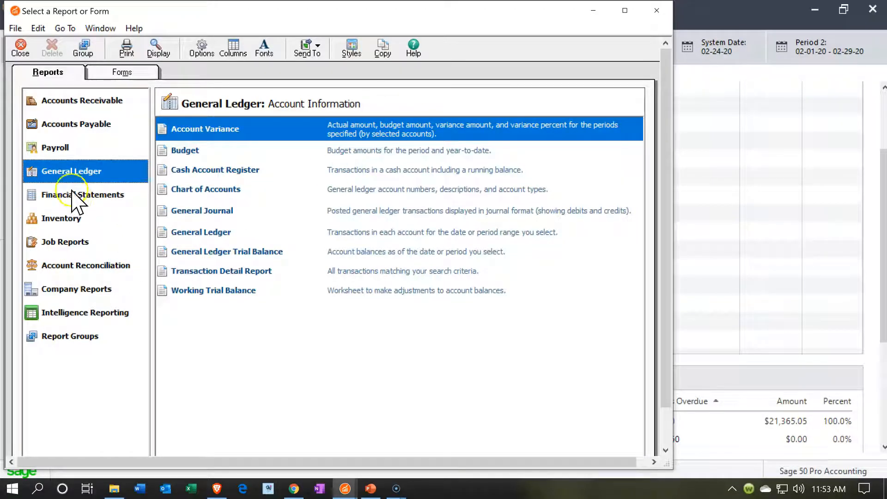
double_click(214, 292)
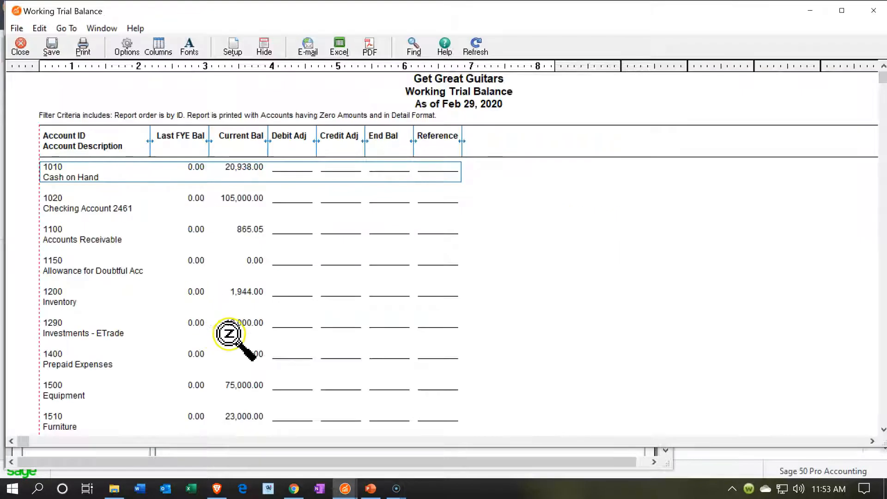
Step: Modify the trial balance to exclude zero-amount accounts and use the specific date 1/31/2020, maximize the report and review its balances down to the total
left_click(124, 49)
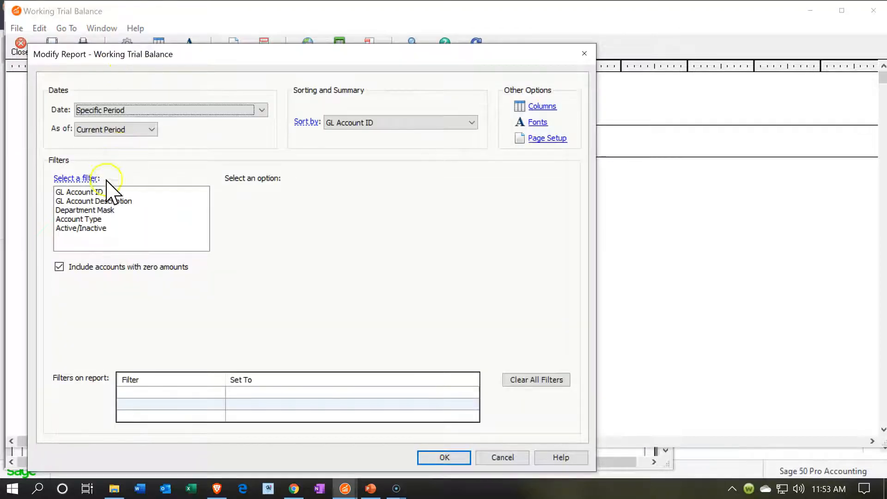
left_click(59, 268)
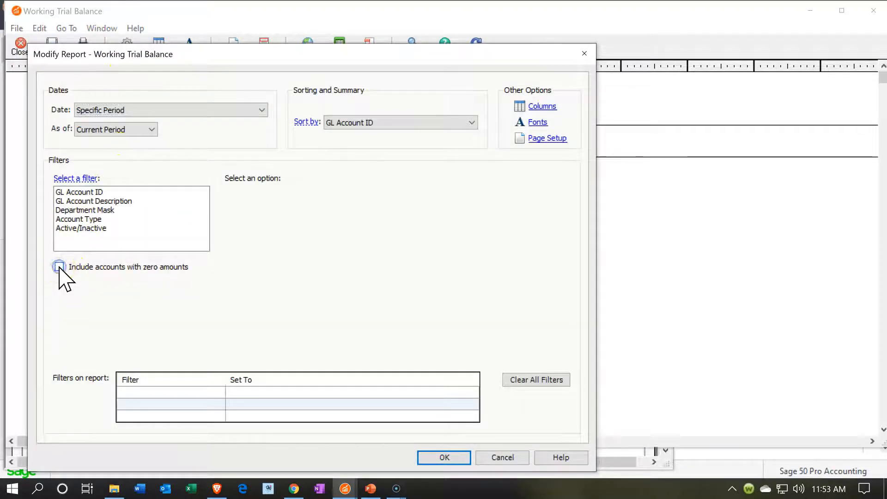
left_click(234, 113)
left_click(229, 123)
left_click(151, 130)
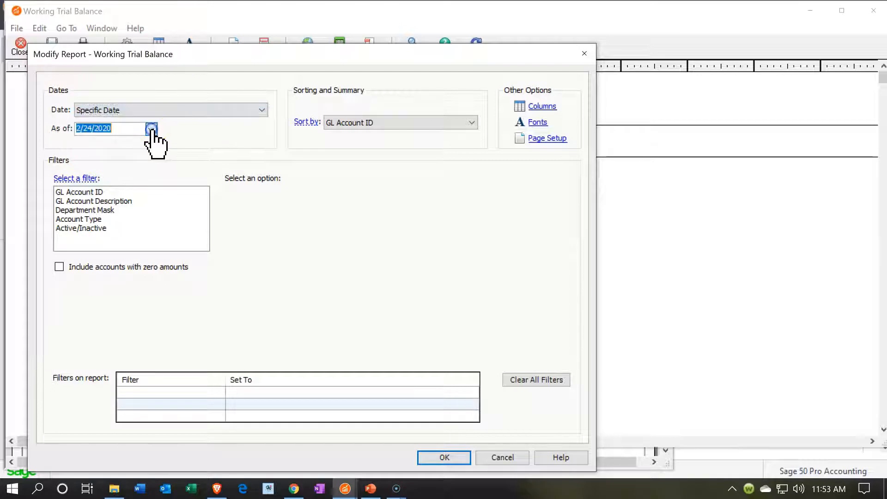
left_click(83, 151)
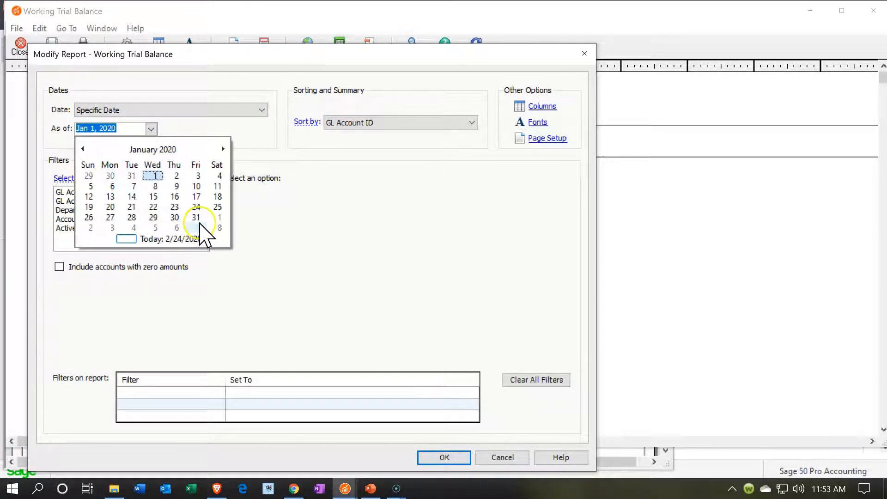
left_click(196, 217)
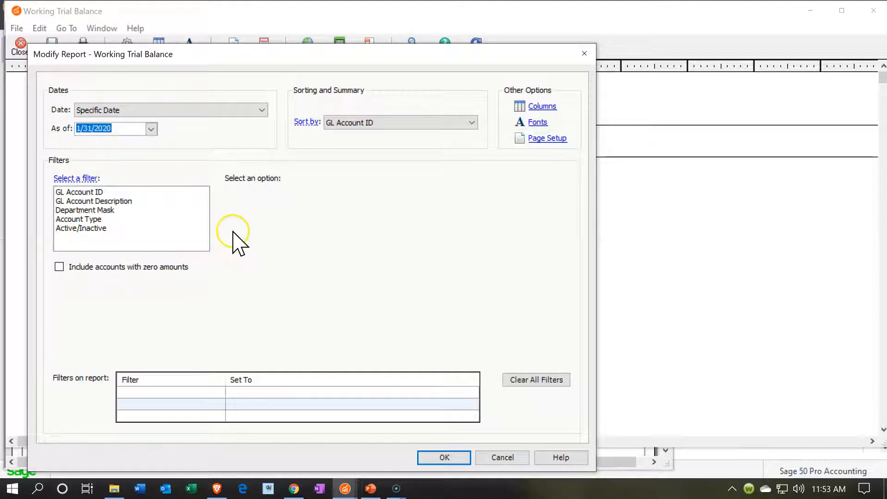
left_click(450, 462)
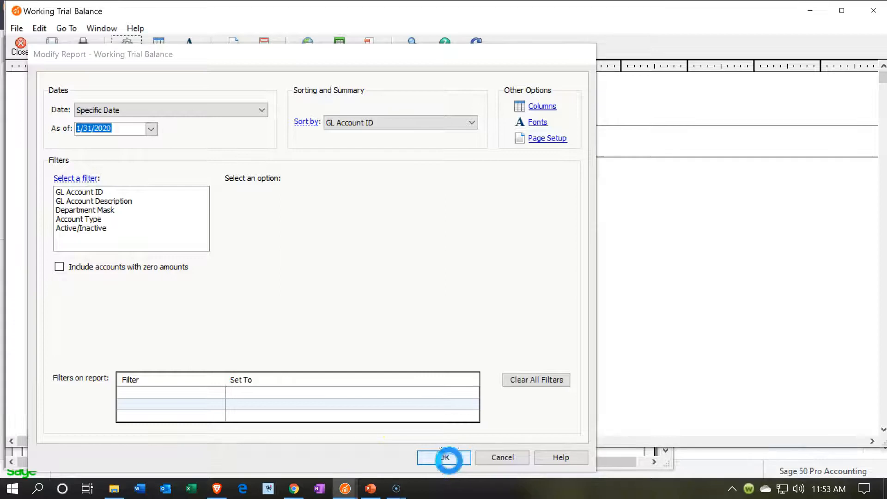
left_click(842, 10)
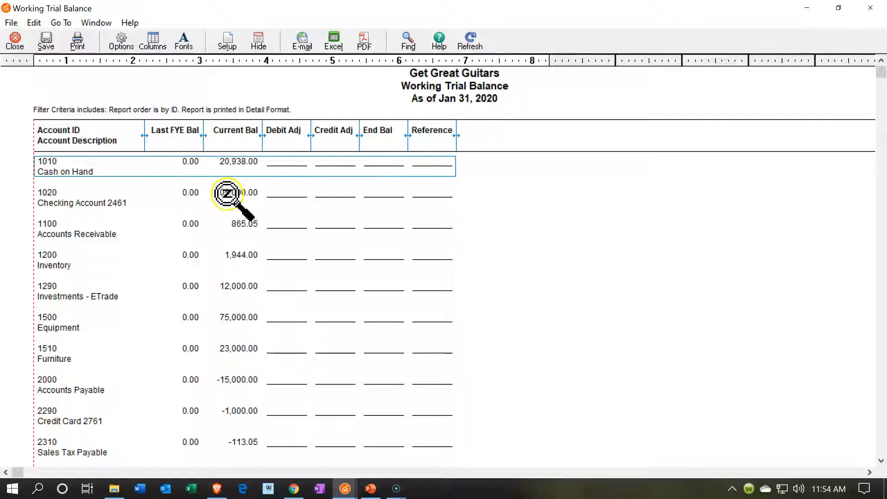
left_click(230, 168)
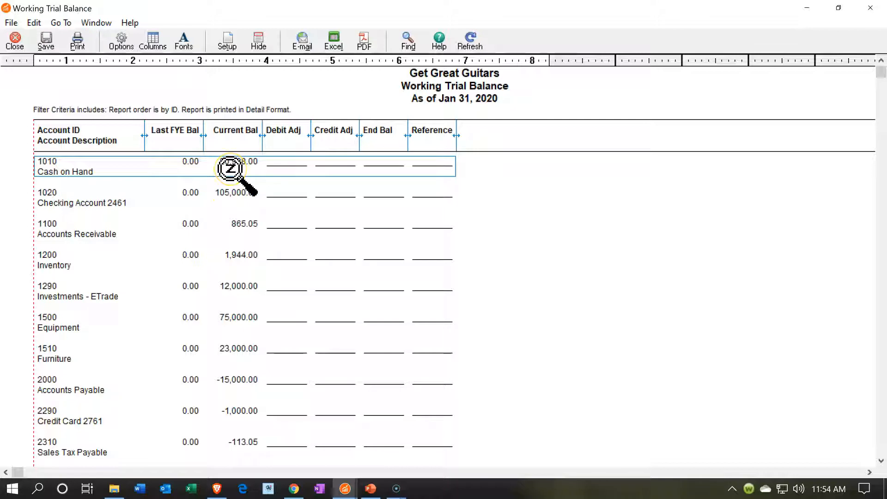
scroll(283, 297, "down", 5)
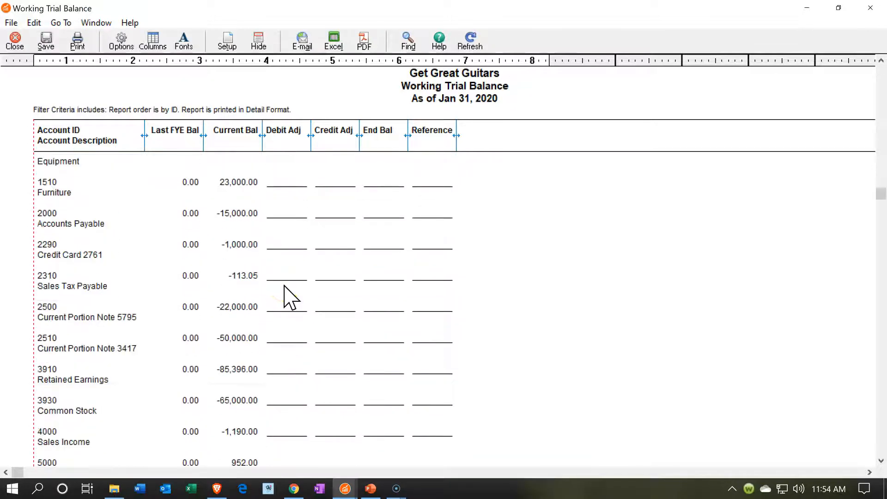
scroll(284, 288, "down", 2)
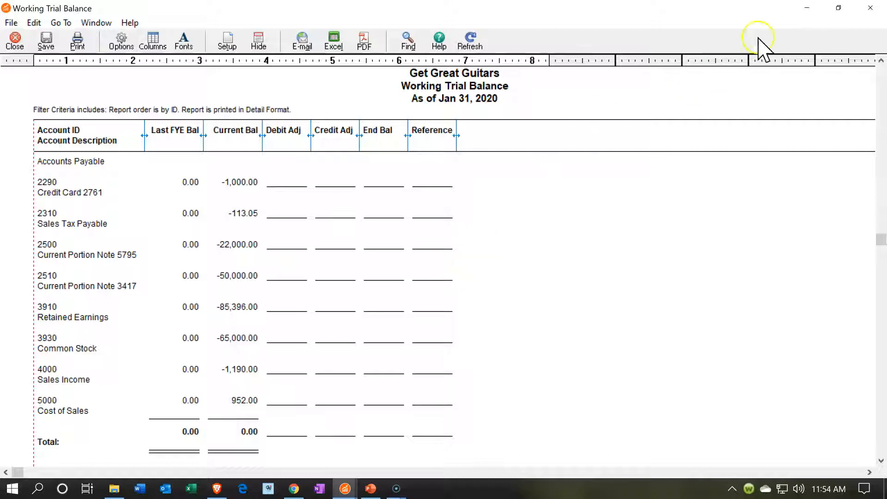
Step: Minimize the trial balance and report selection windows and open a blank Receive Money from Customer form
left_click(809, 7)
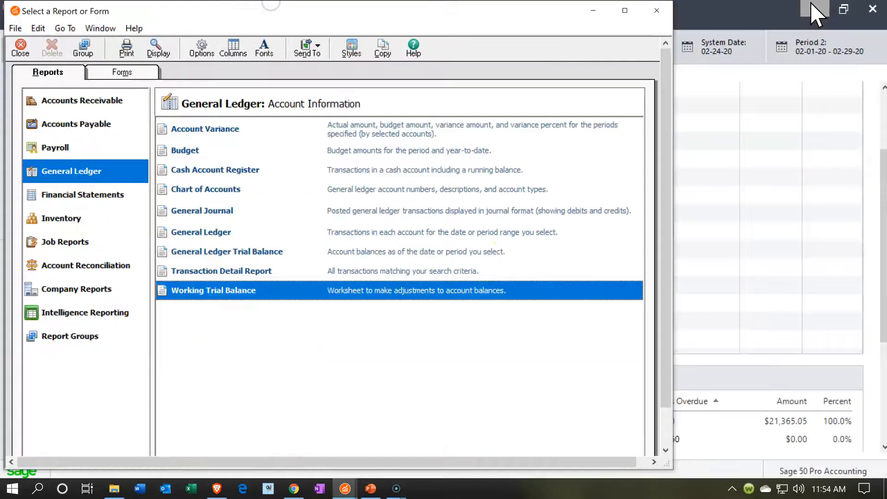
left_click(594, 11)
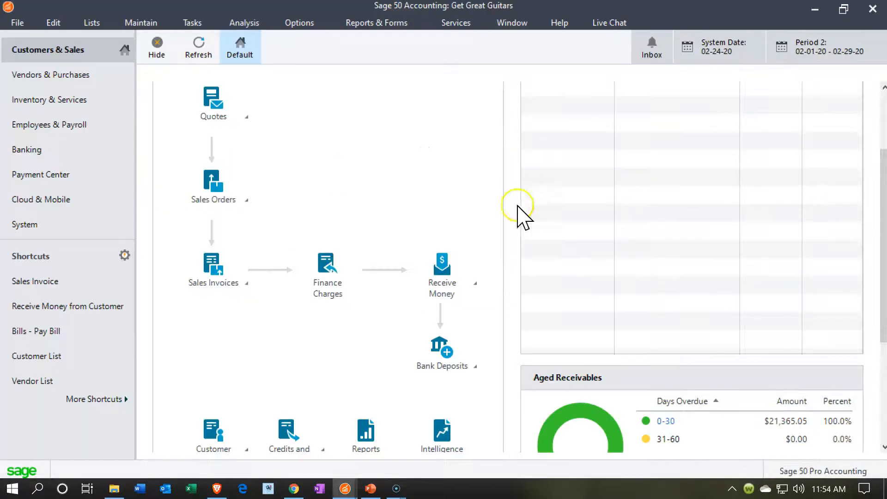
left_click(473, 282)
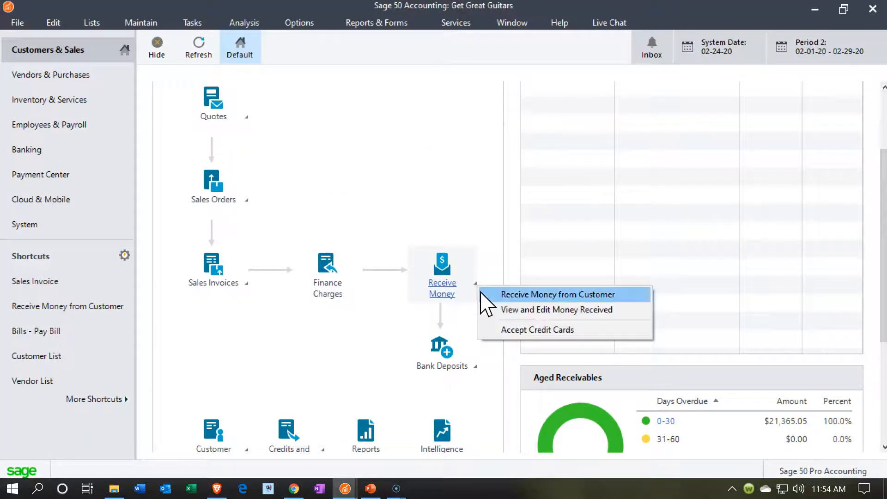
left_click(481, 294)
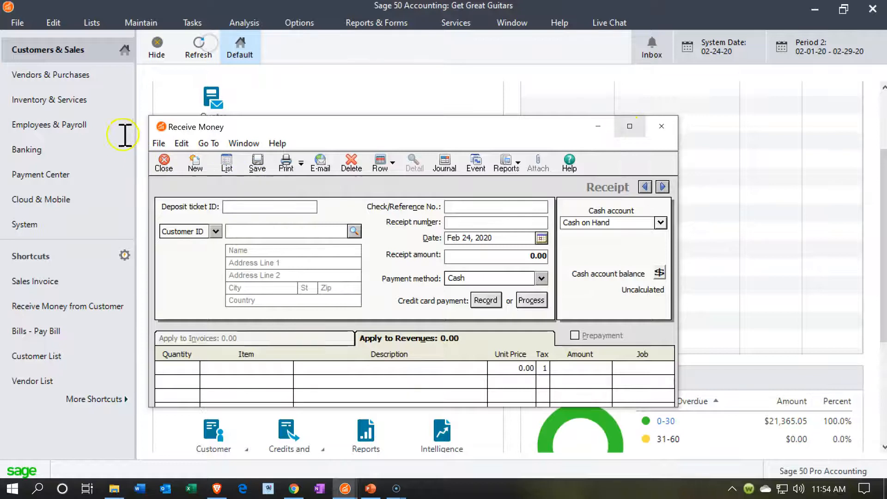
Step: Enter 0007 as the receipt's deposit ticket ID
type("0007``")
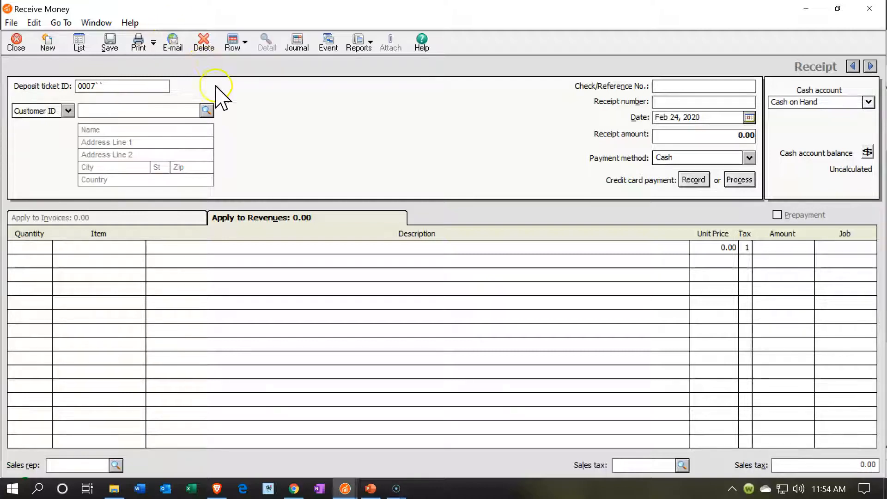
key("BackSpace")
key("BackSpace")
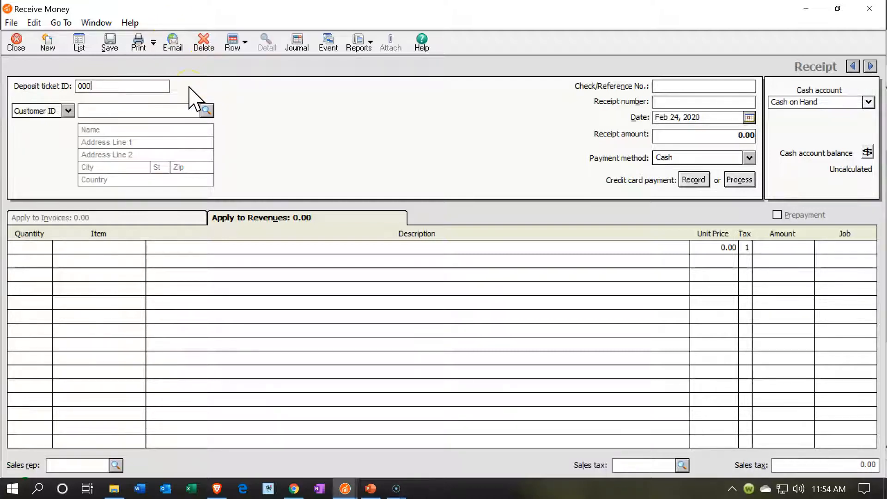
type("7")
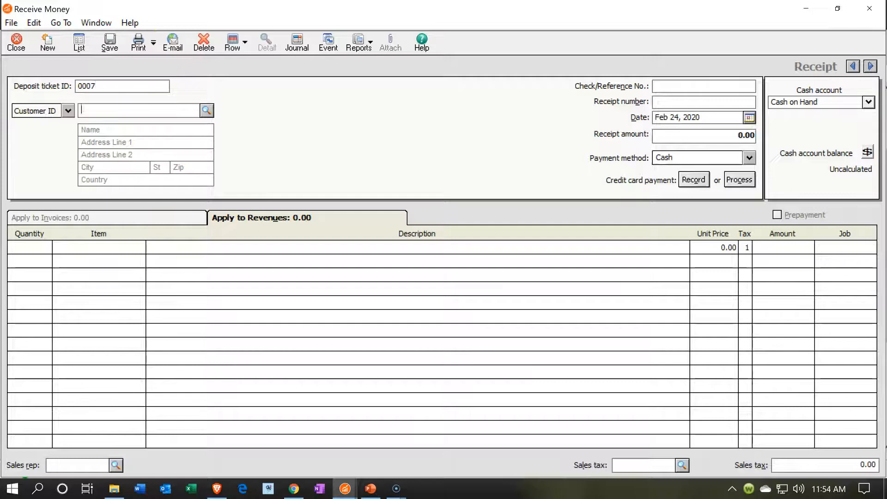
Step: Start a new customer record from the receipt's customer lookup, maximize its window and enter the customer's name as the Customer ID
left_click(208, 110)
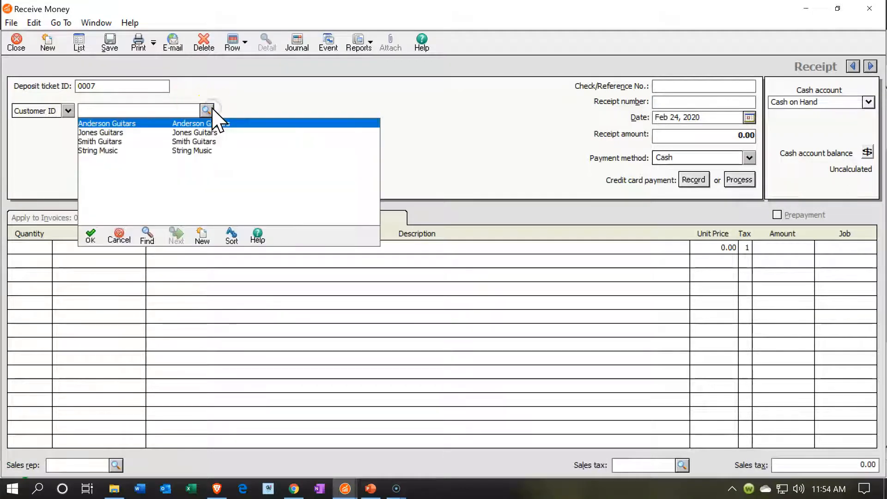
left_click(203, 241)
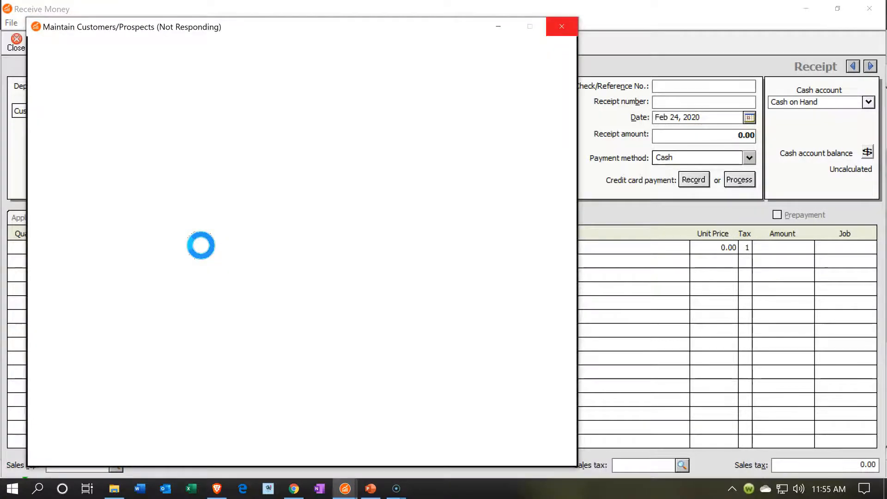
left_click(528, 28)
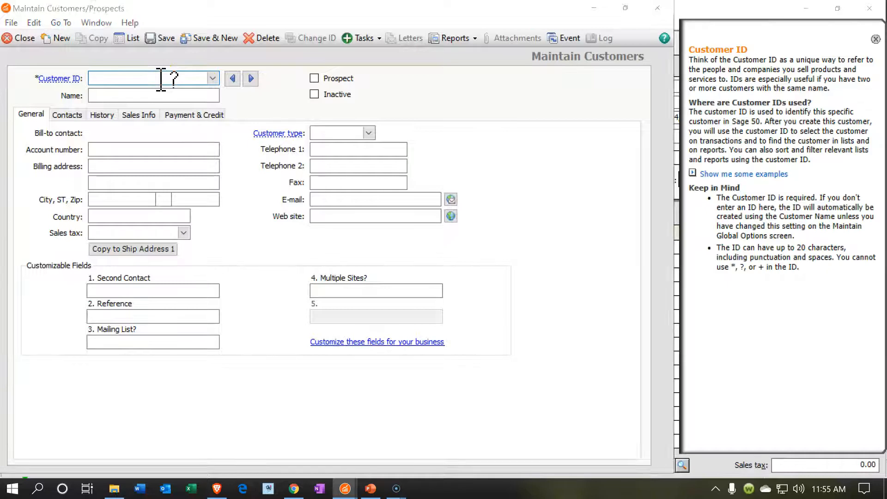
type("Sam the")
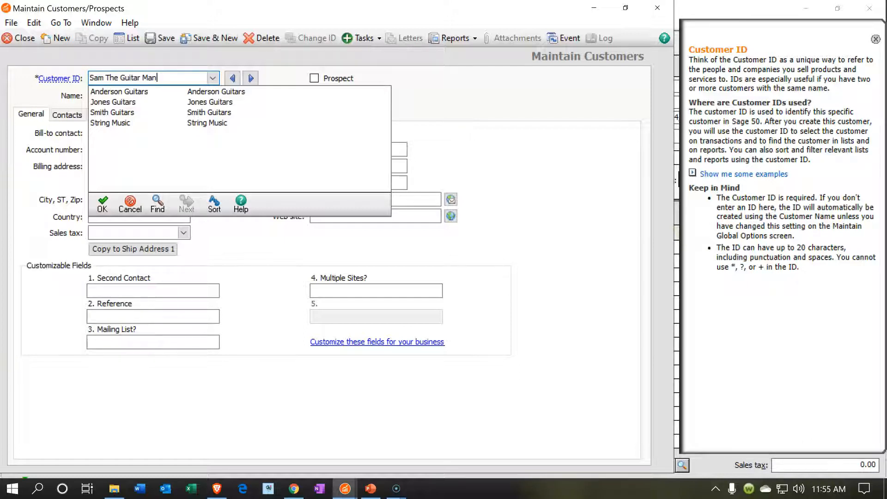
Step: Copy the Customer ID text into the Name field, then save the customer record and close it
left_click_drag(153, 77, 90, 77)
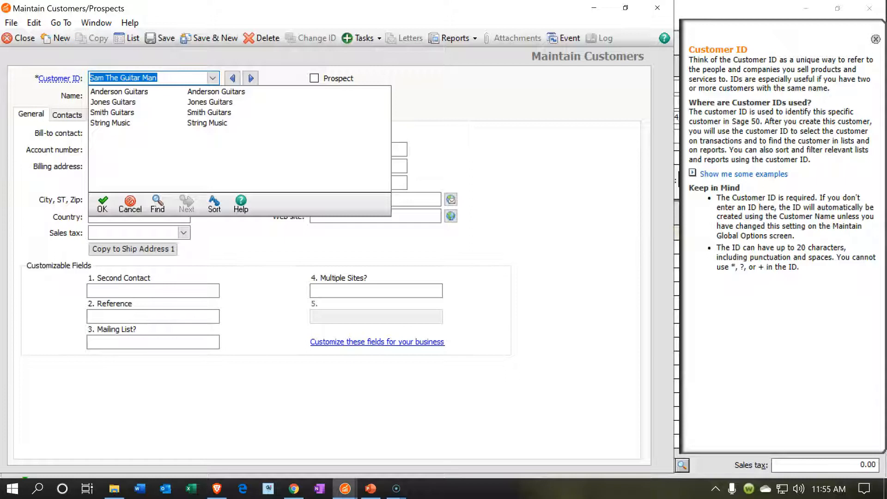
key("ctrl+c")
key("Tab")
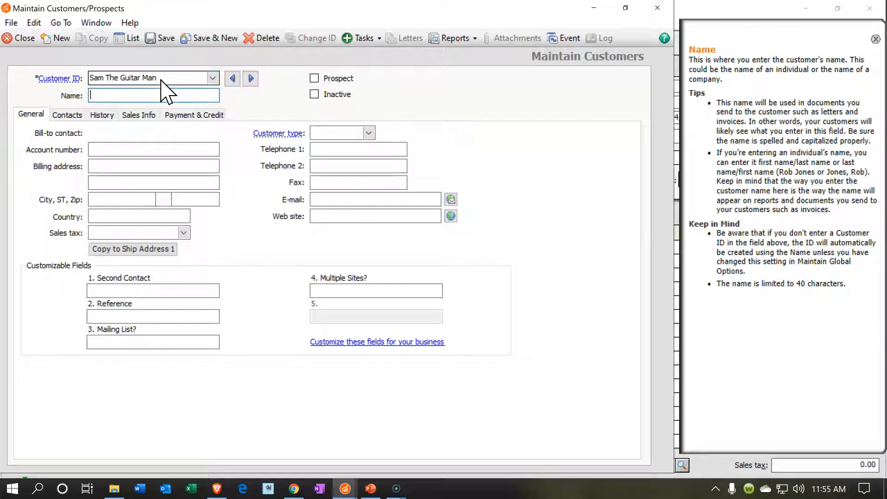
key("ctrl+v")
key("Tab")
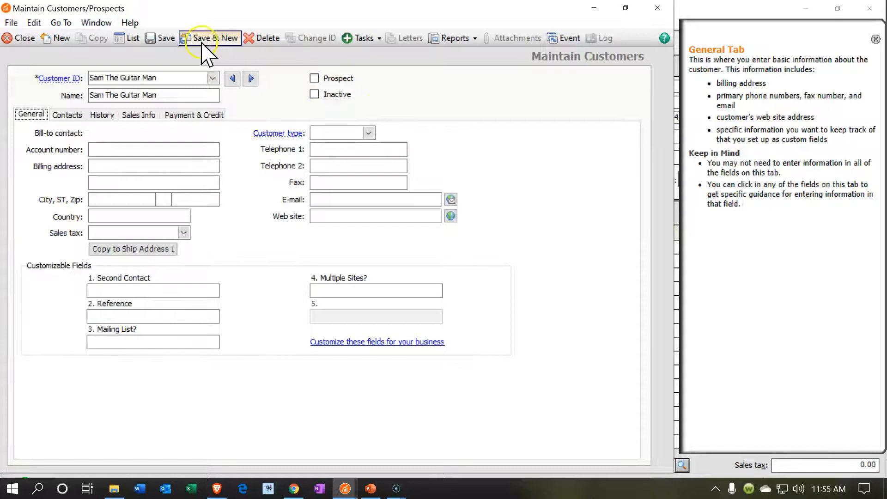
left_click(168, 41)
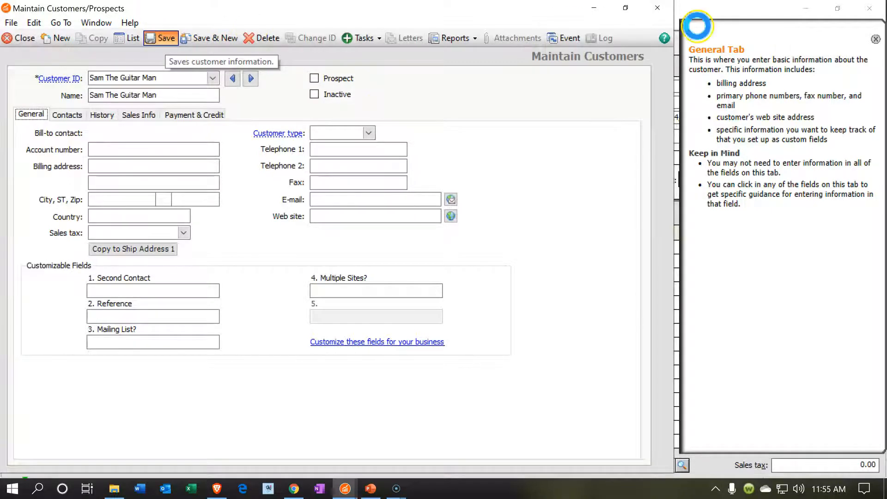
left_click(661, 9)
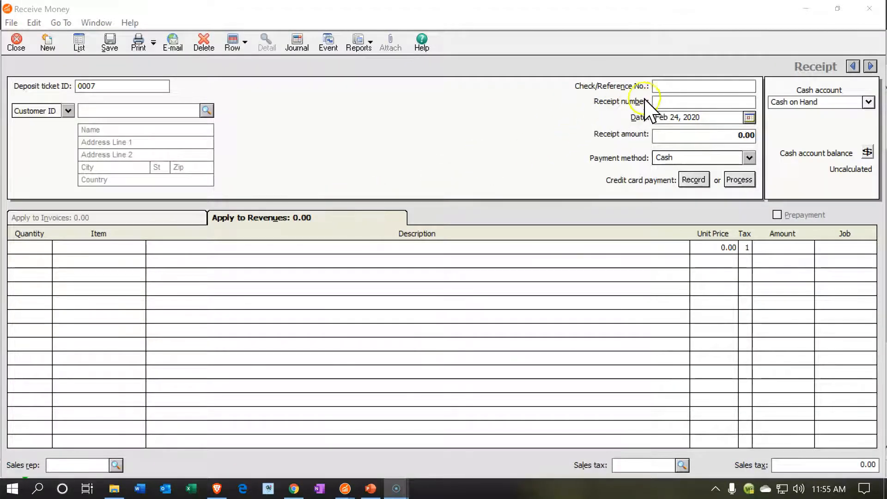
Step: Fill in the receipt with check/reference number 0008, receipt number 1244 and the date Jan 16, 2020
left_click(663, 87)
type("0008")
key("Tab")
type("12")
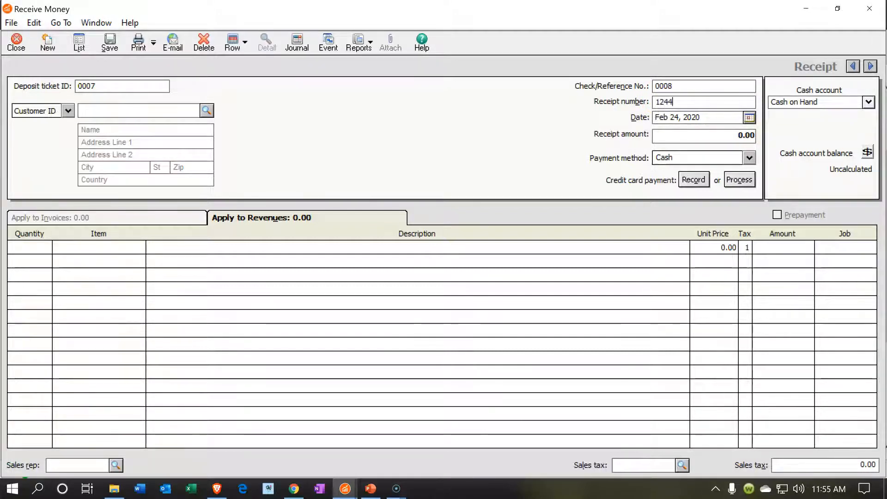
key("Tab")
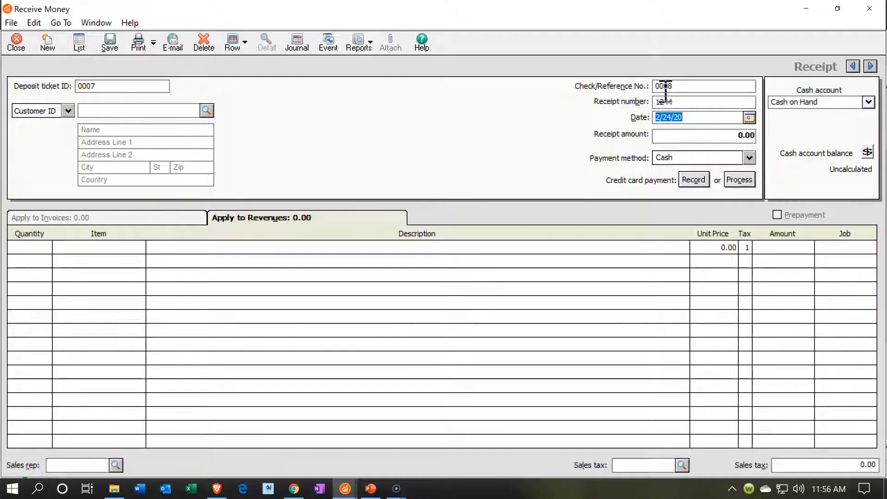
type("011620")
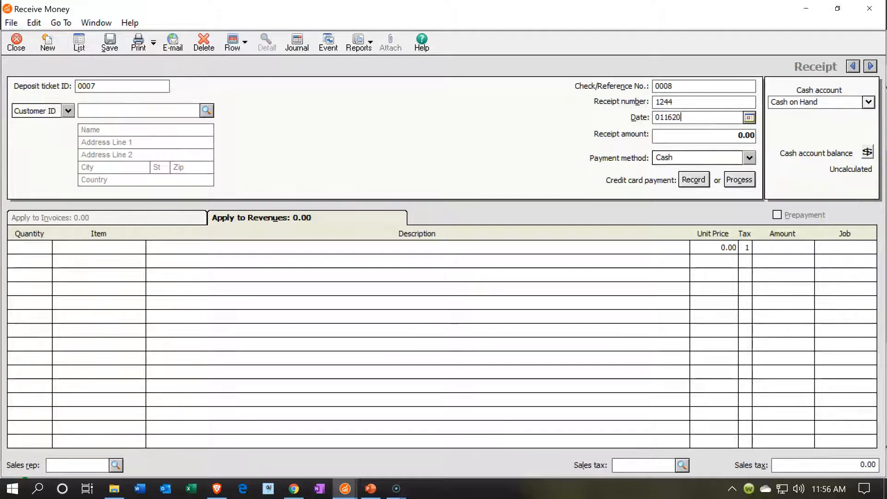
key("Tab")
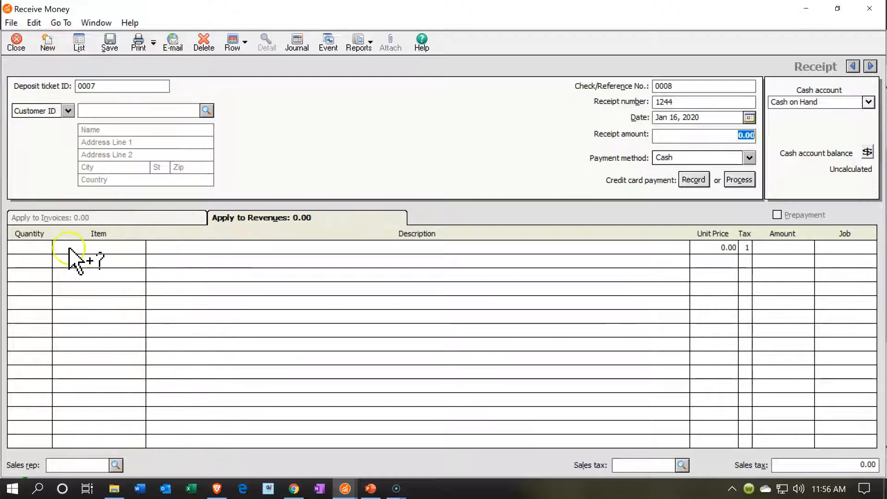
Step: Add a revenue line to the receipt with quantity 1 and the Diagnostic item
left_click(40, 248)
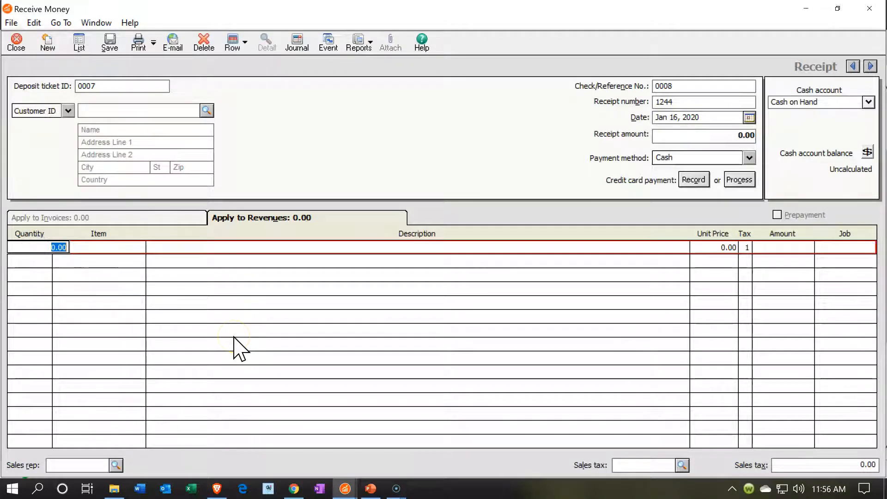
type("1")
key("Tab")
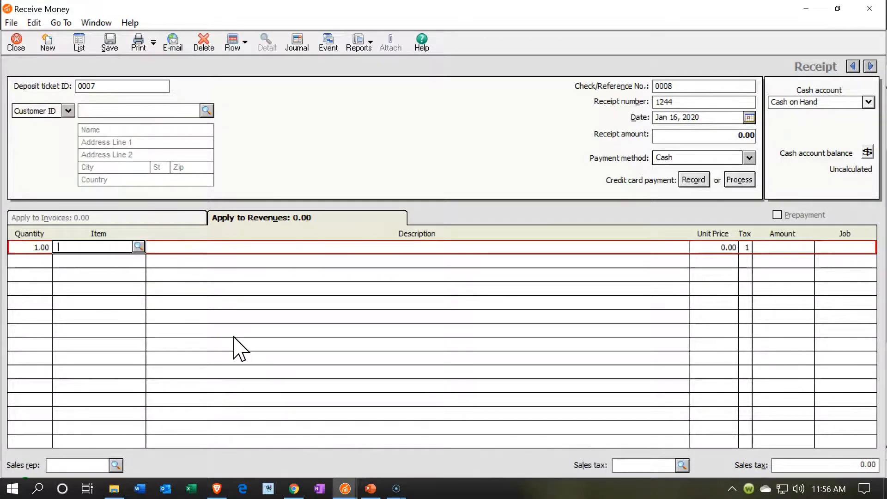
left_click(139, 247)
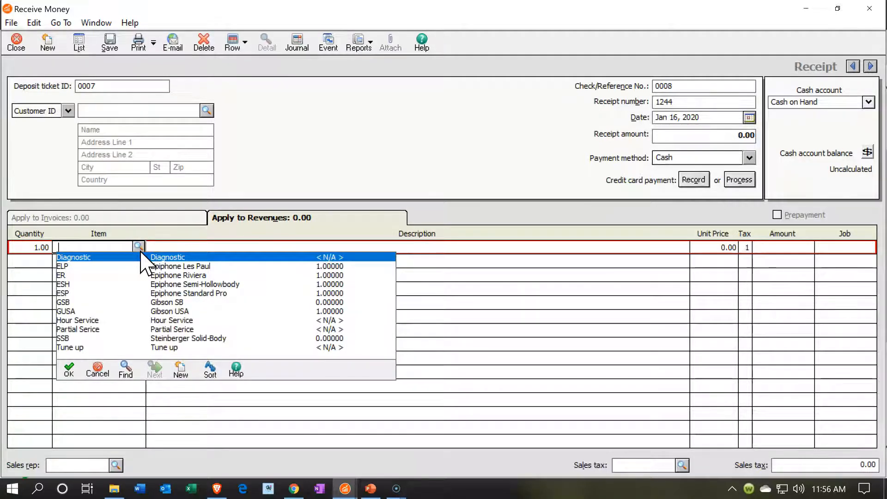
type("Diagnostic")
key("Tab")
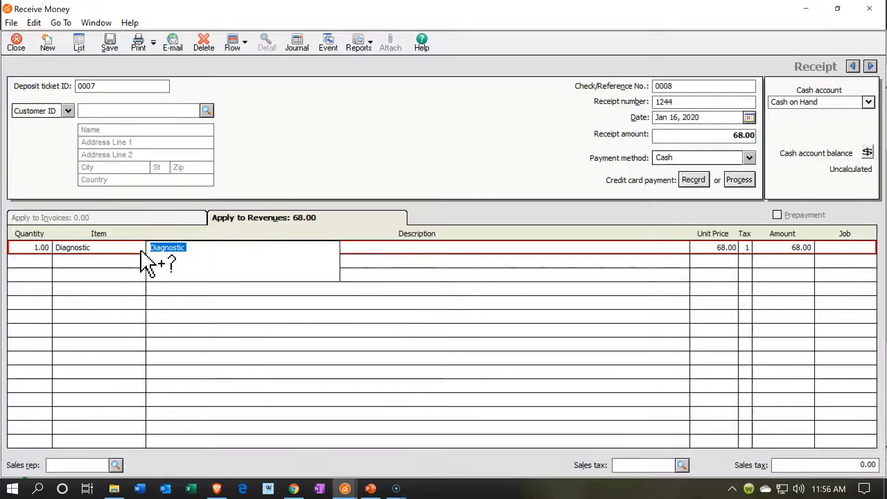
key("Tab")
key("Tab")
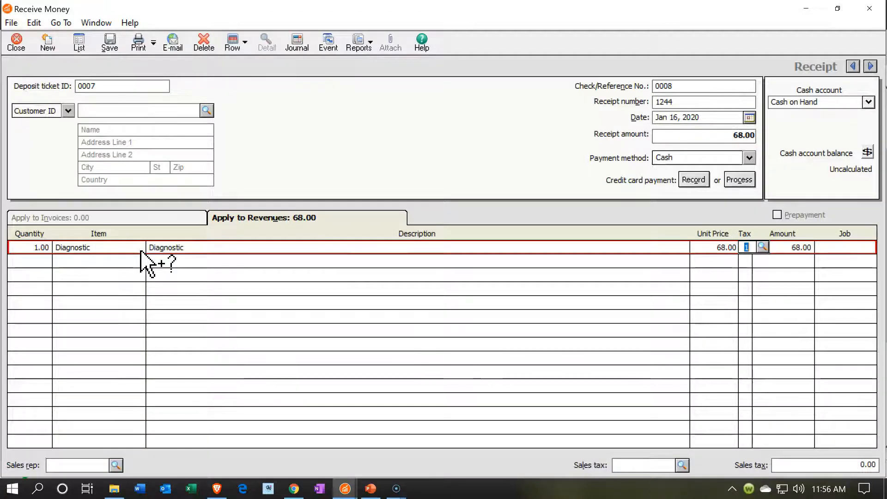
Step: Set the Diagnostic line's quantity to 4 and complete the line
left_click(37, 248)
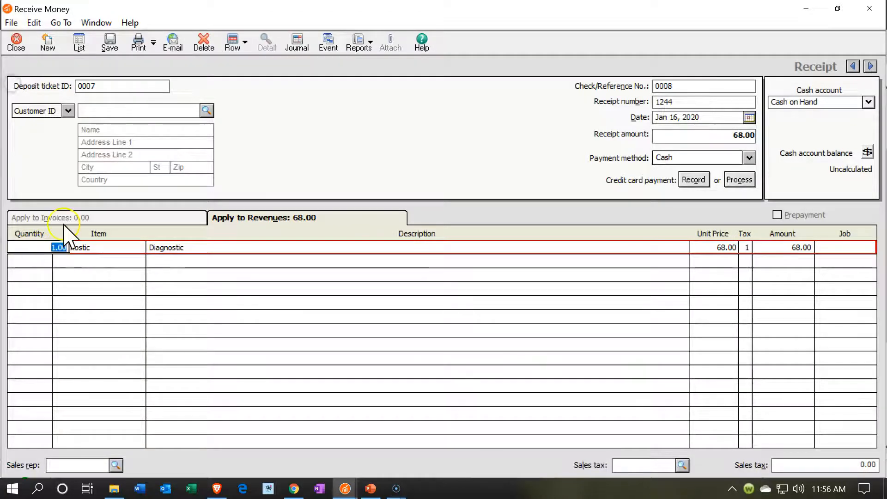
type("4")
key("Tab")
key("Tab")
key("Tab")
key("Tab")
key("Tab")
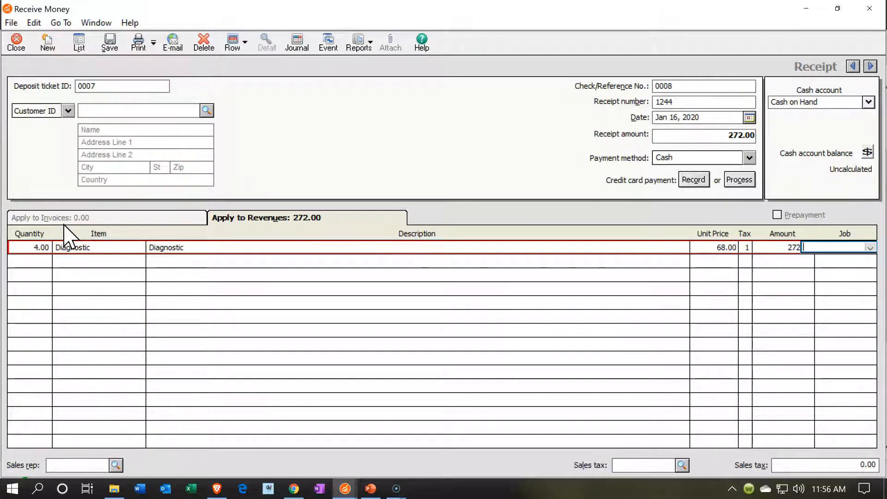
key("Tab")
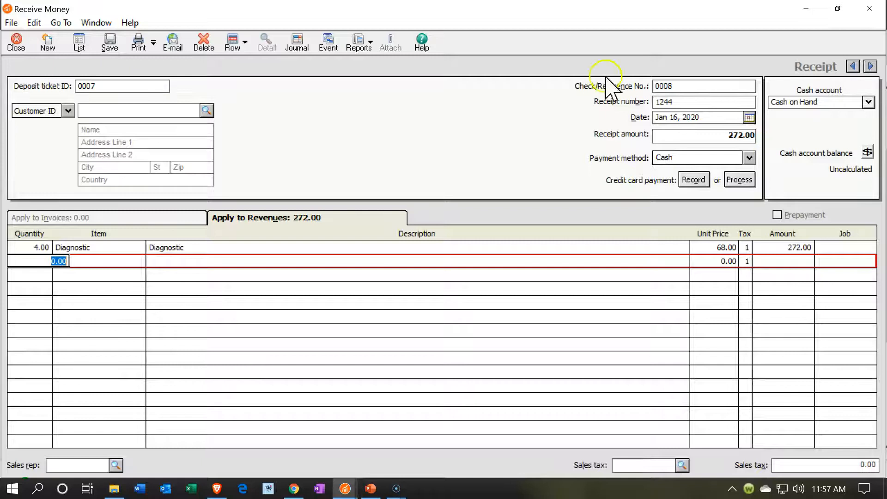
Step: Save the receipt, accepting the change outside the current period, and close the receipt and account register windows
left_click(111, 44)
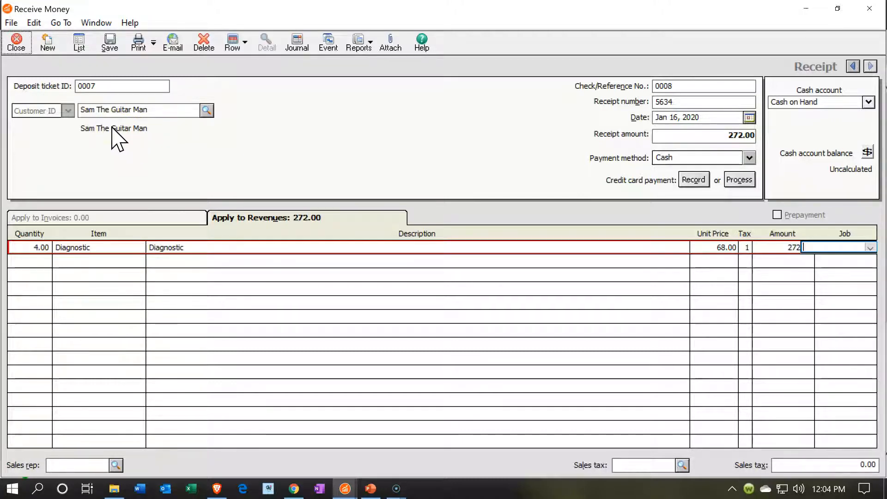
left_click(142, 312)
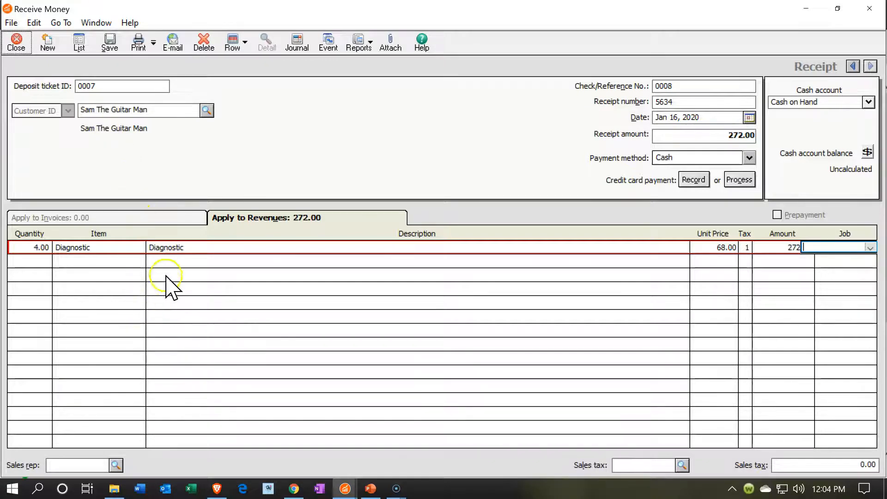
left_click(111, 44)
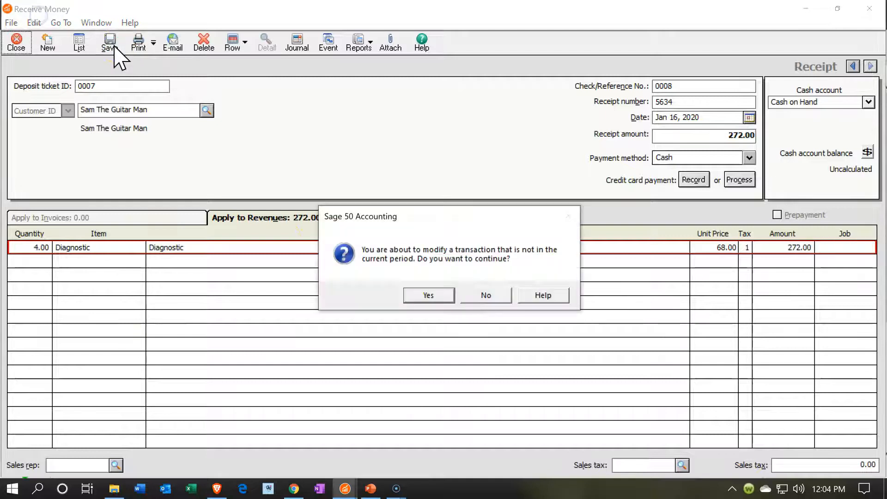
left_click(446, 298)
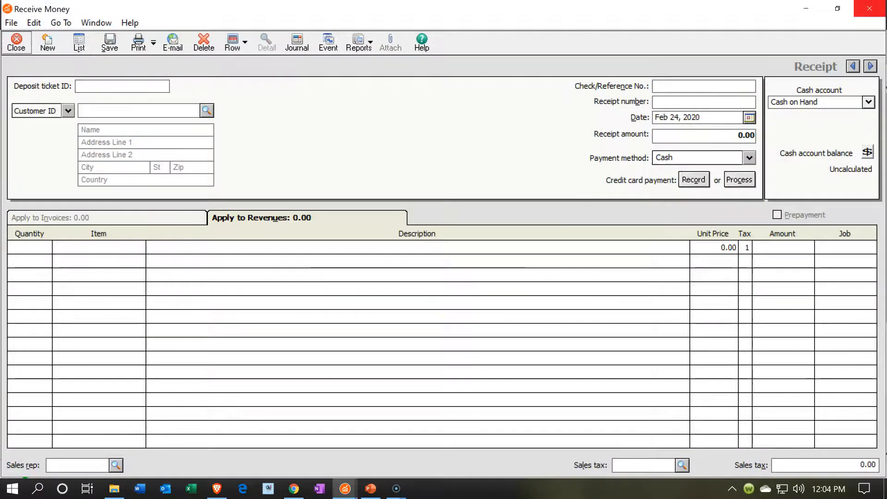
left_click(869, 9)
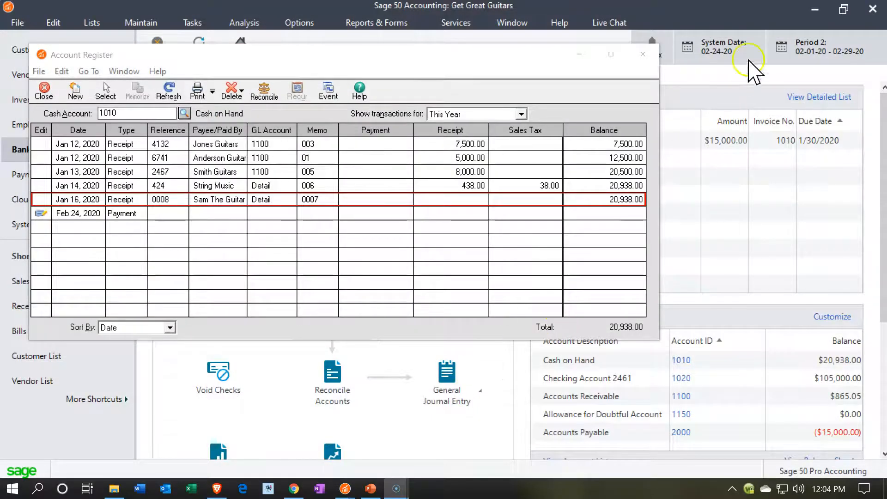
left_click(647, 55)
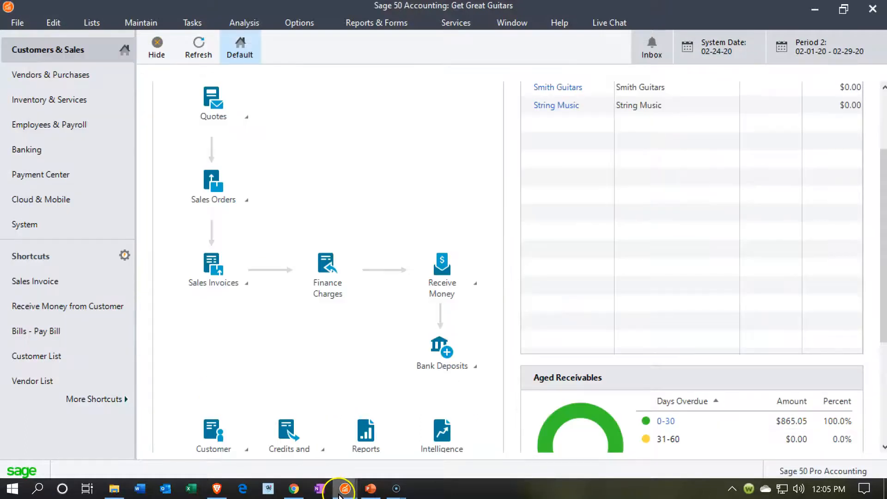
Step: From the working trial balance, examine the Cash on Hand ledger and its January 16 receipt 0008, and close both detail windows
mouse_move(344, 487)
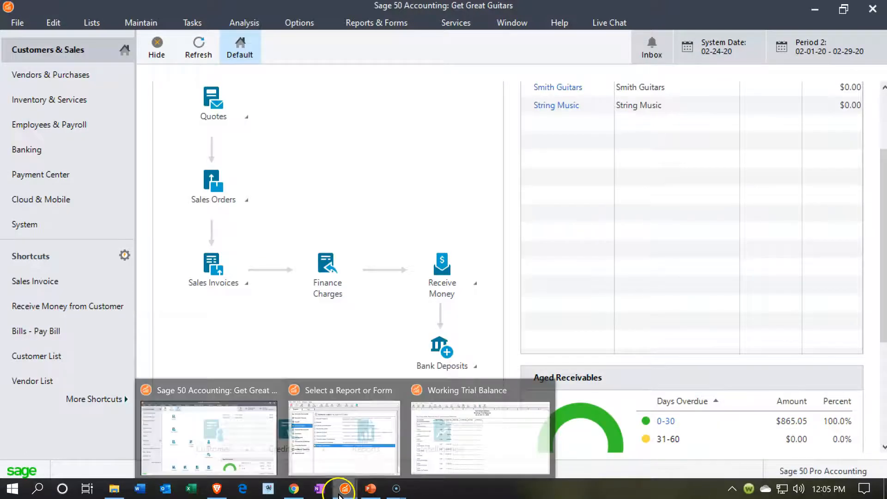
left_click(478, 441)
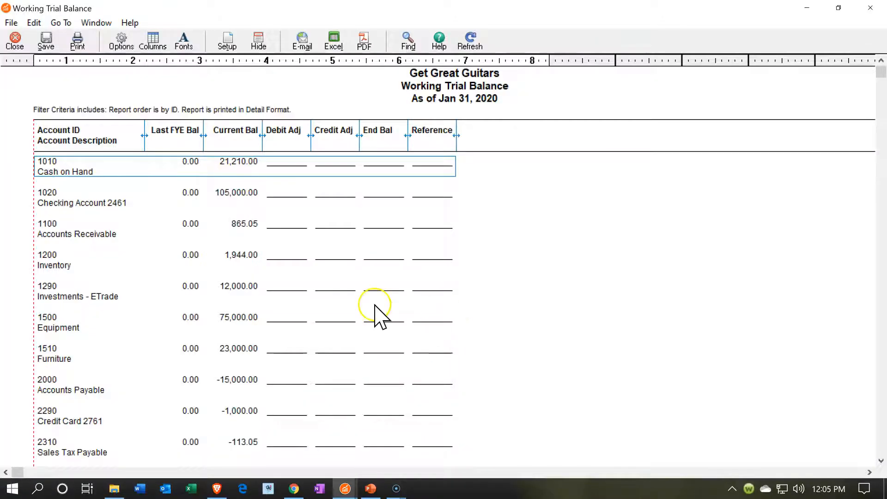
double_click(232, 160)
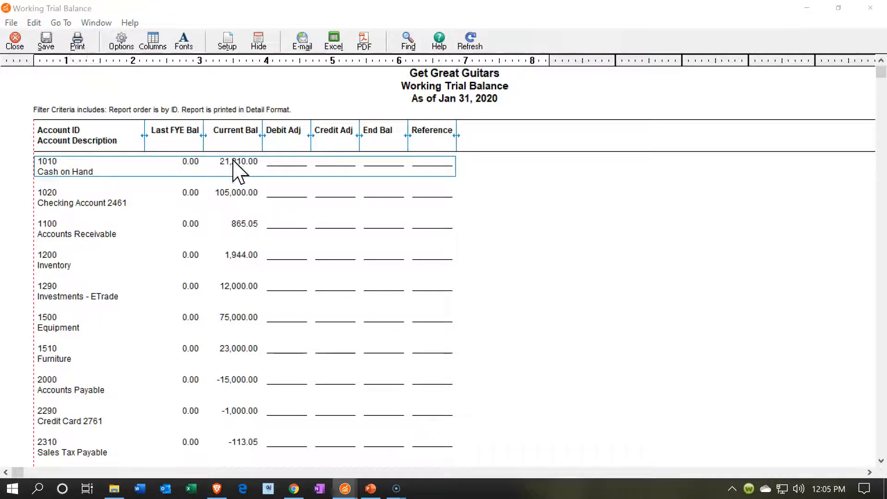
double_click(375, 217)
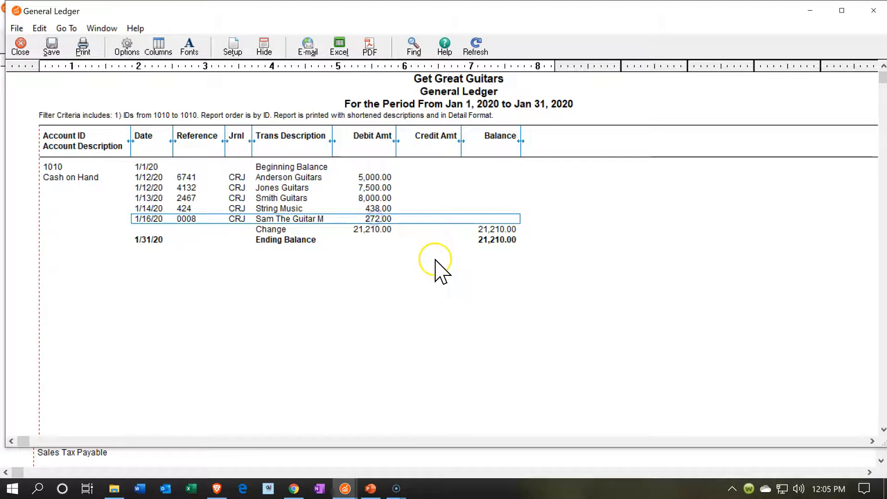
double_click(392, 219)
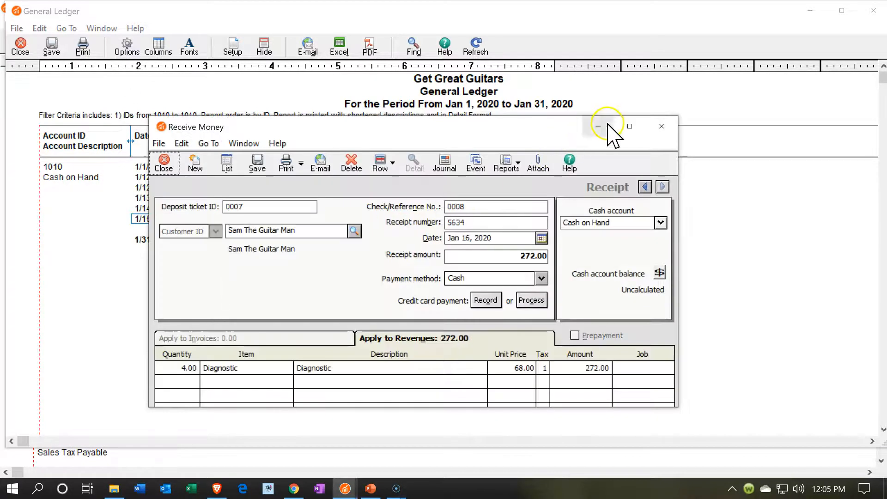
left_click(629, 126)
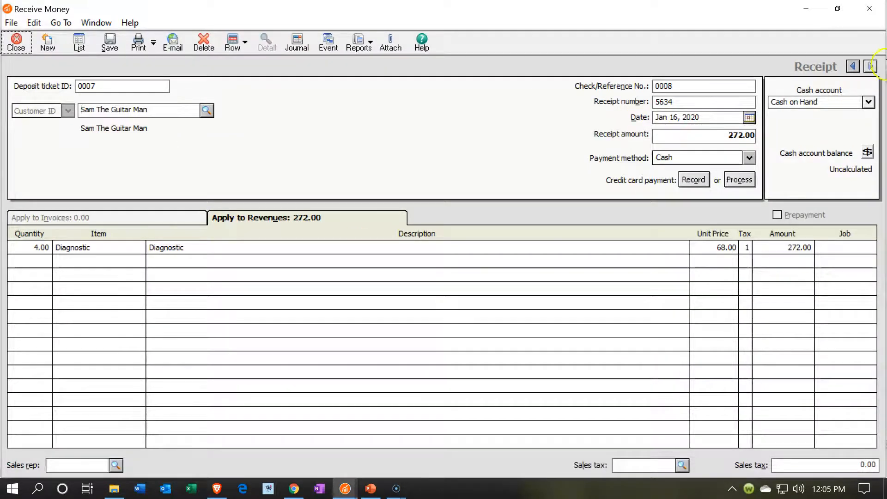
left_click(869, 9)
left_click(877, 4)
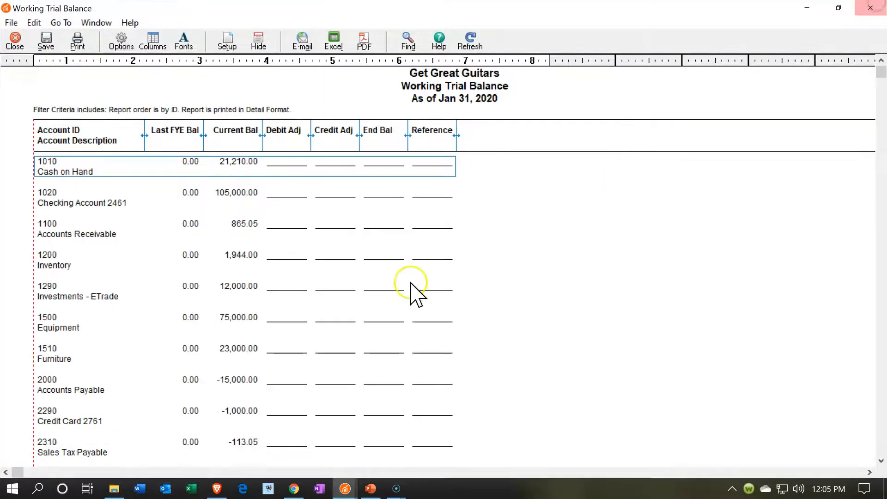
Step: Examine the ledger detail behind the Service Income balance in the working trial balance, and close it
scroll(354, 318, "down", 6)
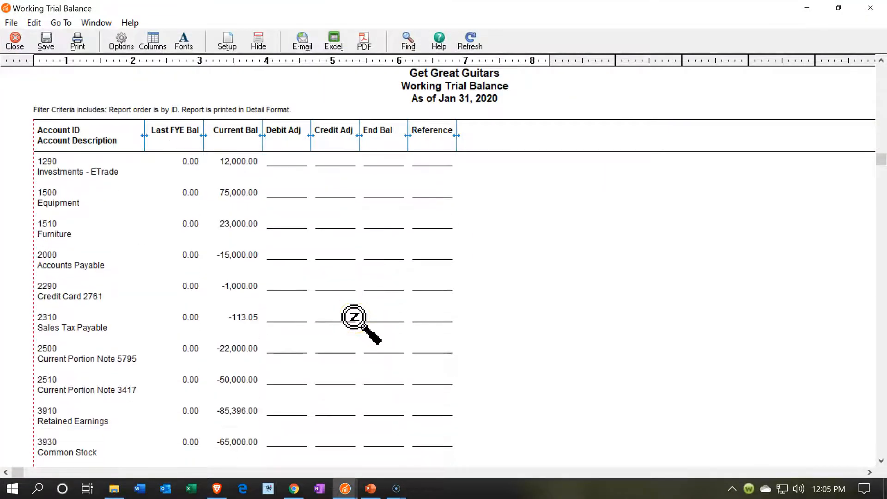
scroll(353, 317, "down", 3)
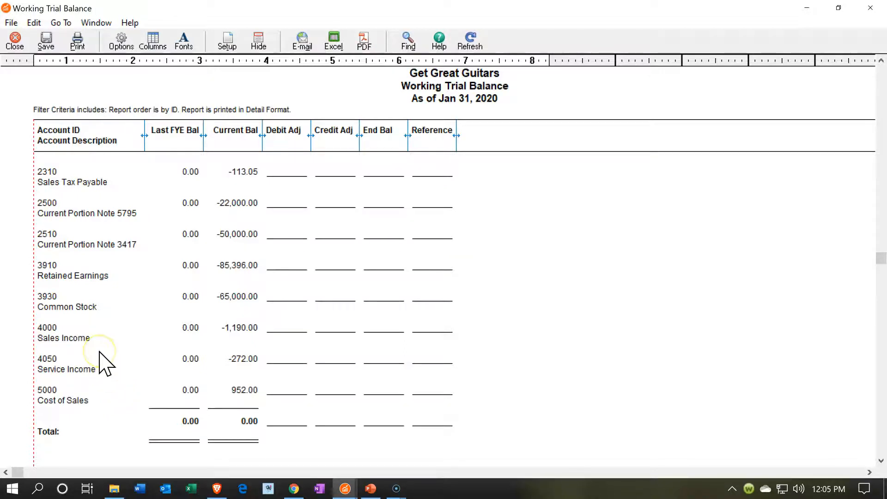
double_click(241, 360)
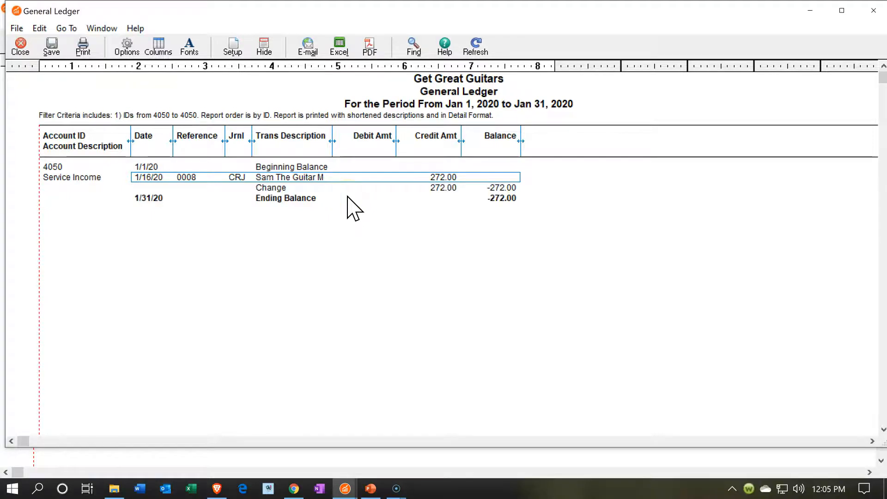
left_click(874, 10)
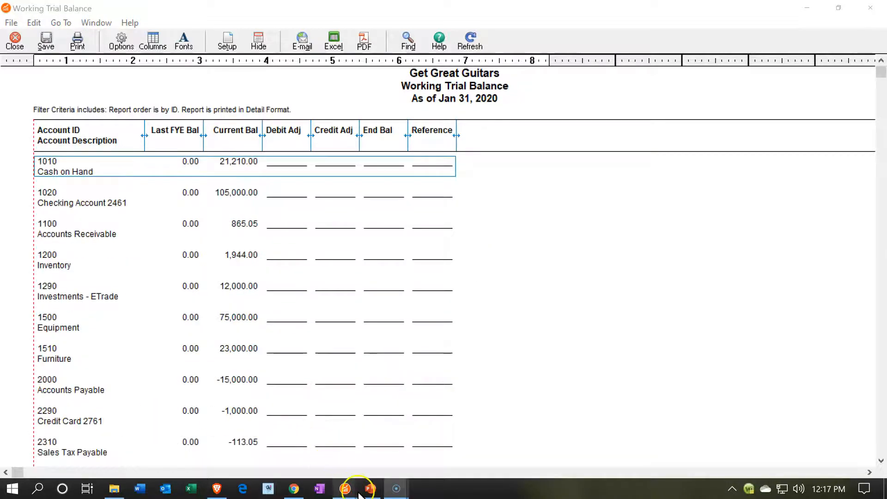
Step: Return to the main accounting window, start a new receipt for money received from a customer and maximize it
mouse_move(356, 494)
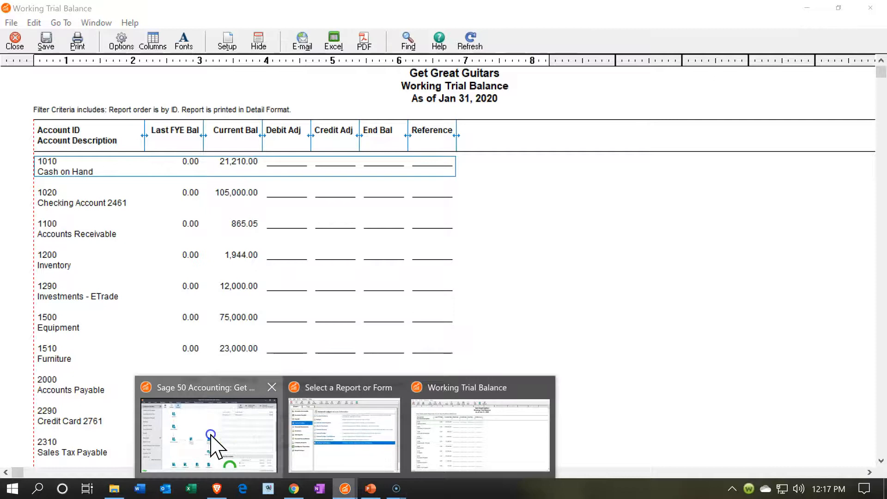
left_click(246, 442)
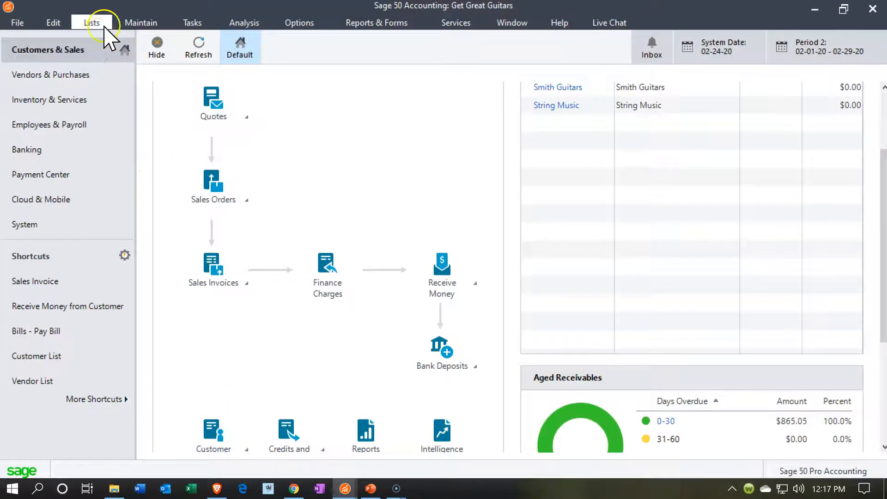
left_click(468, 299)
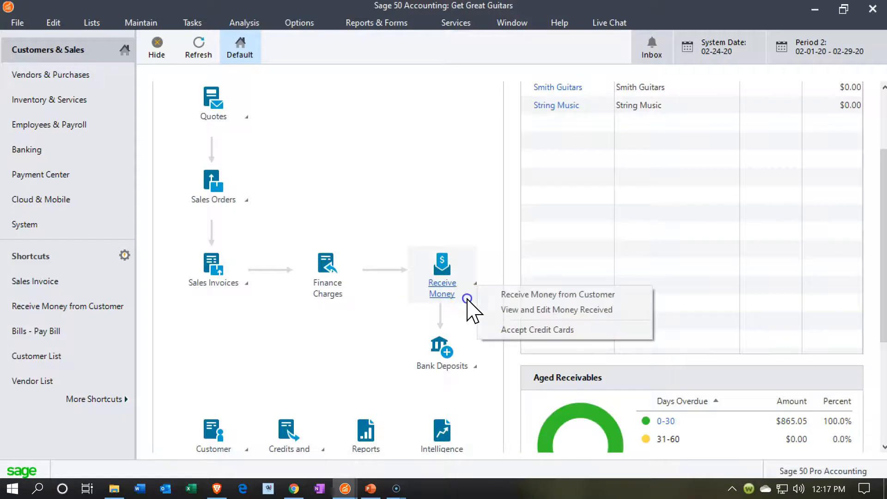
left_click(492, 298)
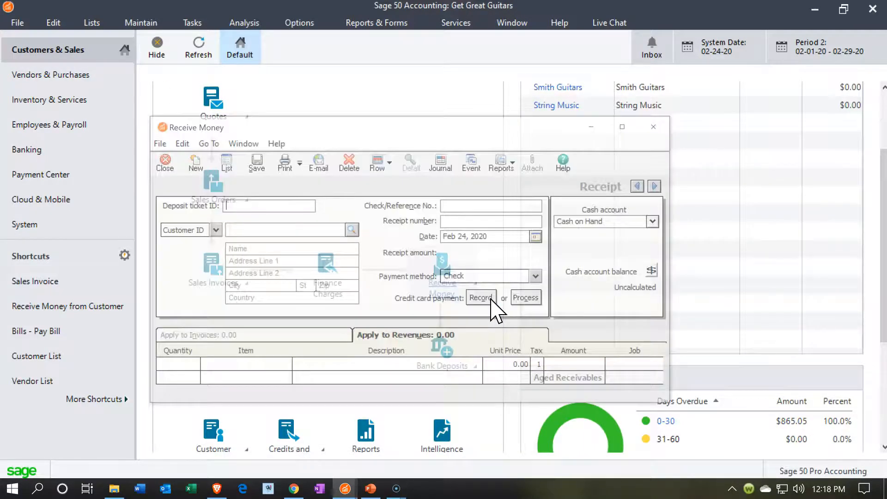
left_click(629, 126)
left_click(623, 132)
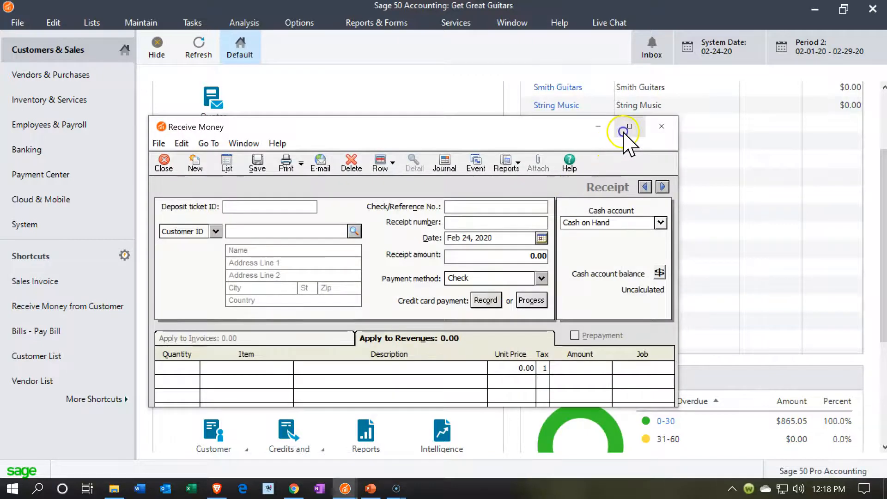
Step: Enter 05547 as the deposit ticket ID and choose the recently added customer for the new receipt
type("05547")
key("Tab")
key("Tab")
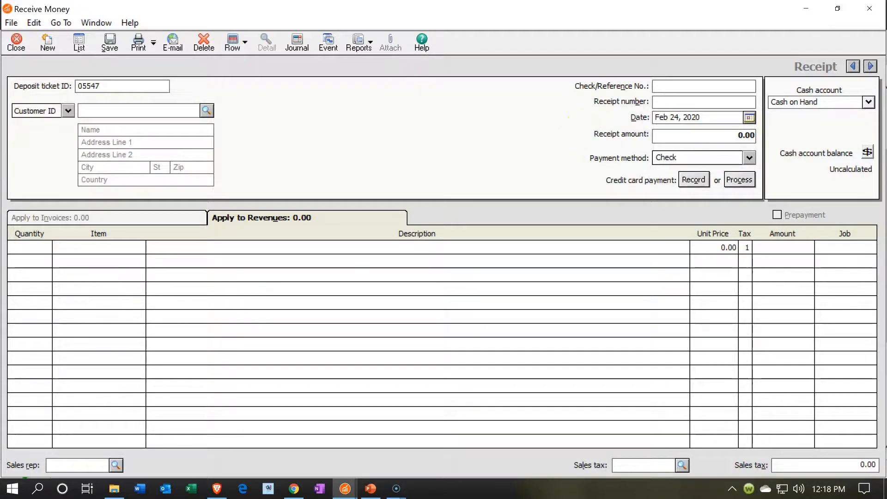
type("Sam The Guitar Man")
key("Tab")
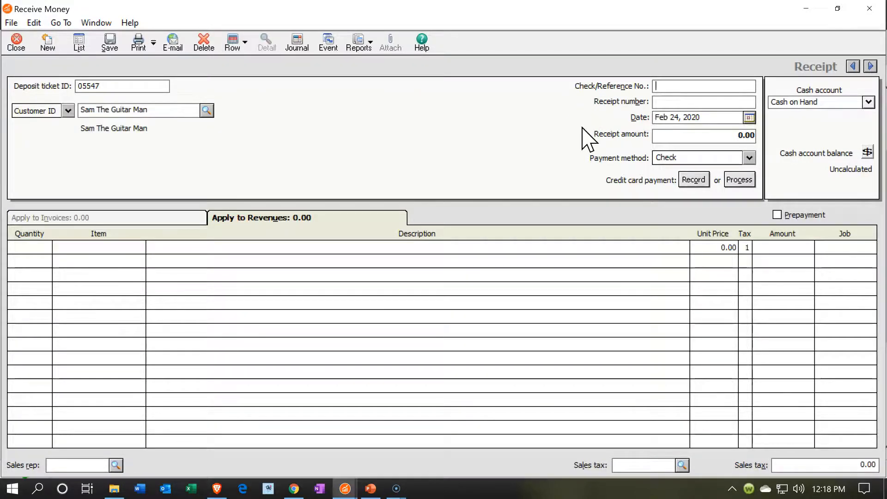
Step: Fill in the receipt with check/reference number 2484, receipt number 466 and the date Jan 16, 2020
type("2")
key("Tab")
type("0")
type("11620")
key("Tab")
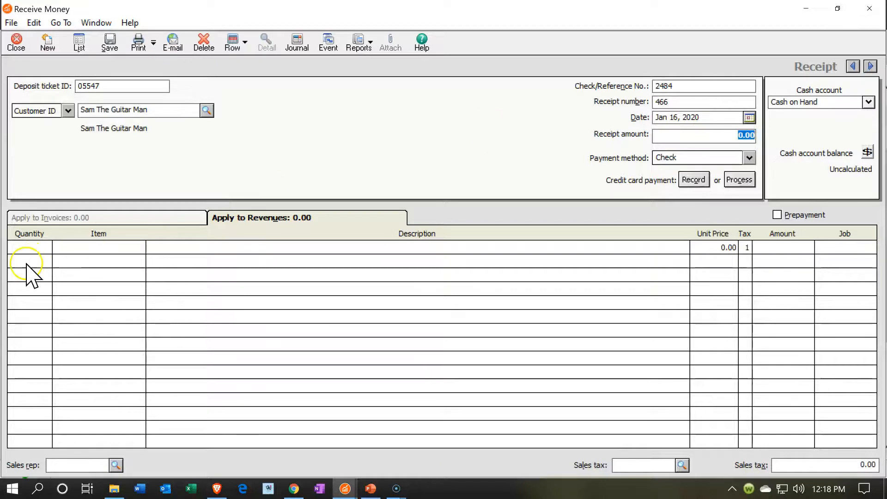
Step: Start a new inventory item from the first item line of the receipt and give it the ID Guitar Full Service
left_click(66, 247)
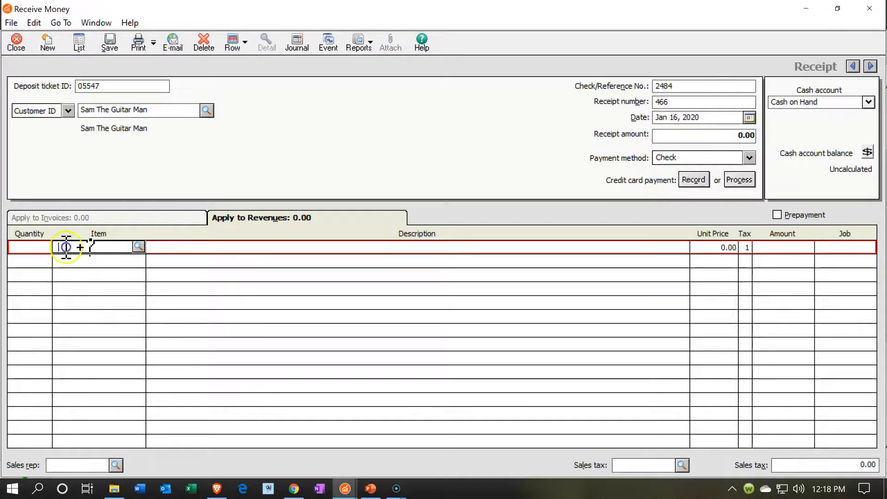
left_click(139, 246)
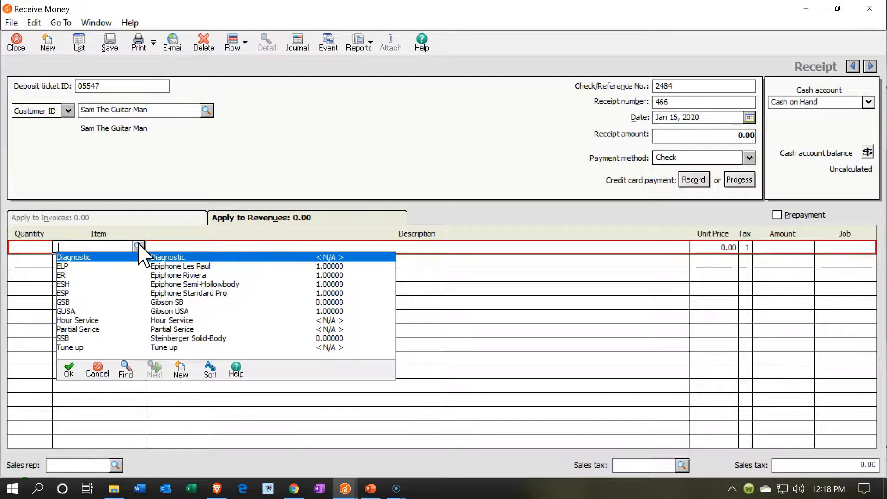
left_click(173, 376)
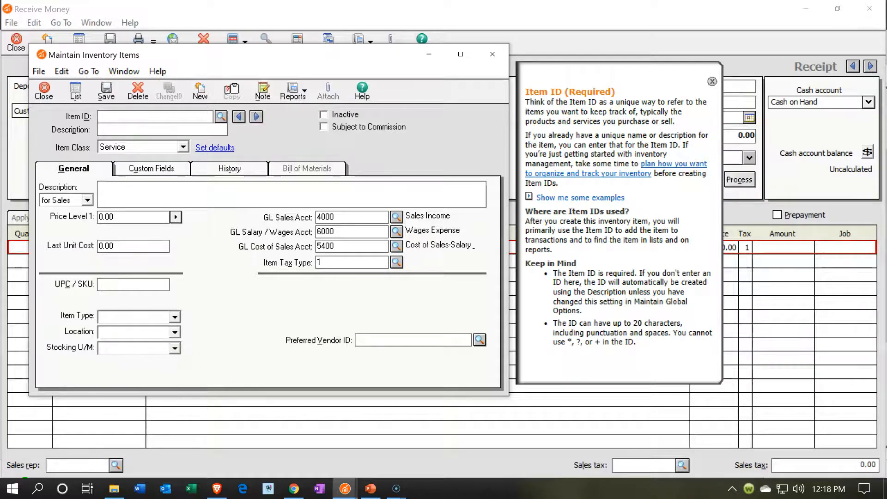
type("Guitar Full Service")
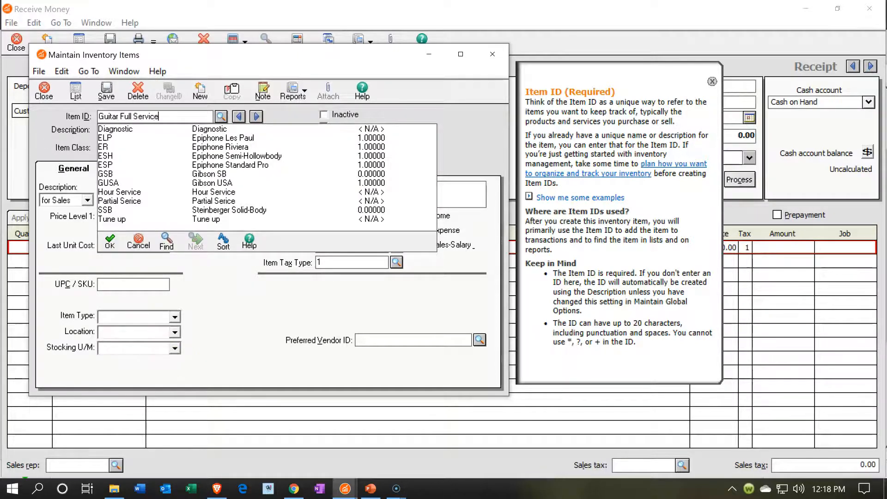
key("Tab")
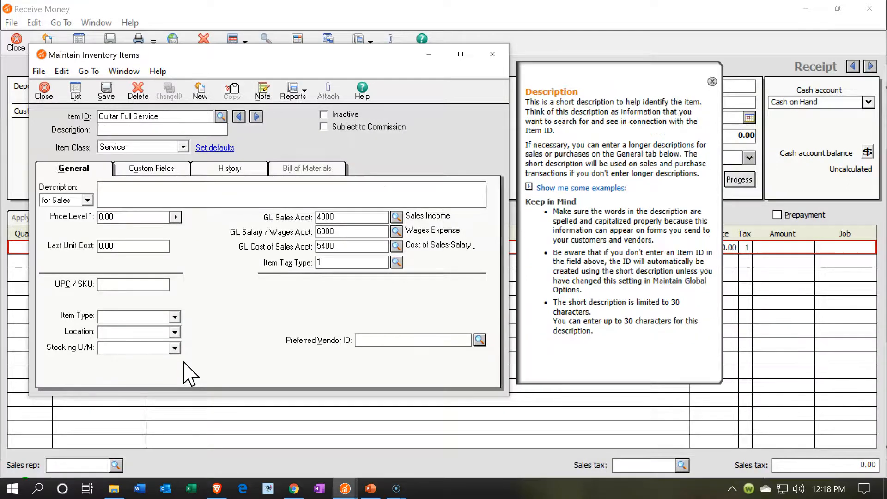
Step: Copy the item ID Guitar Full Service into both the short description and the description for sales
left_click_drag(162, 116, 73, 121)
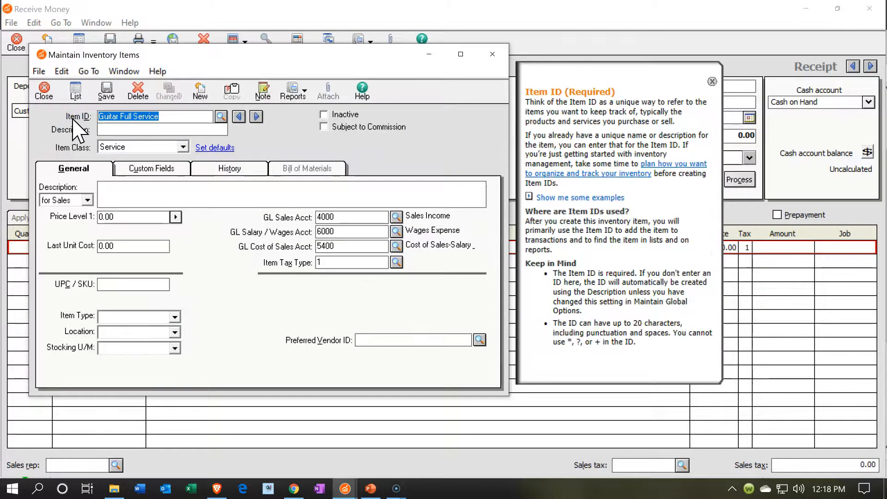
key("ctrl+c")
key("Tab")
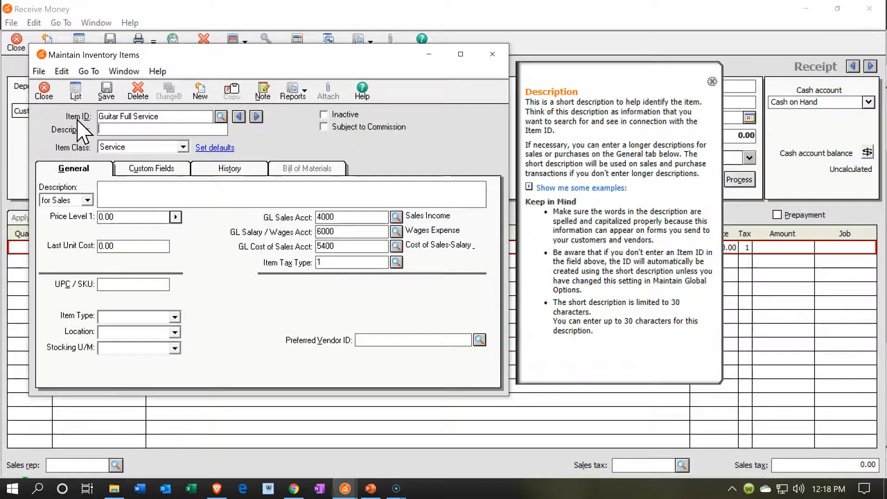
left_click(112, 147)
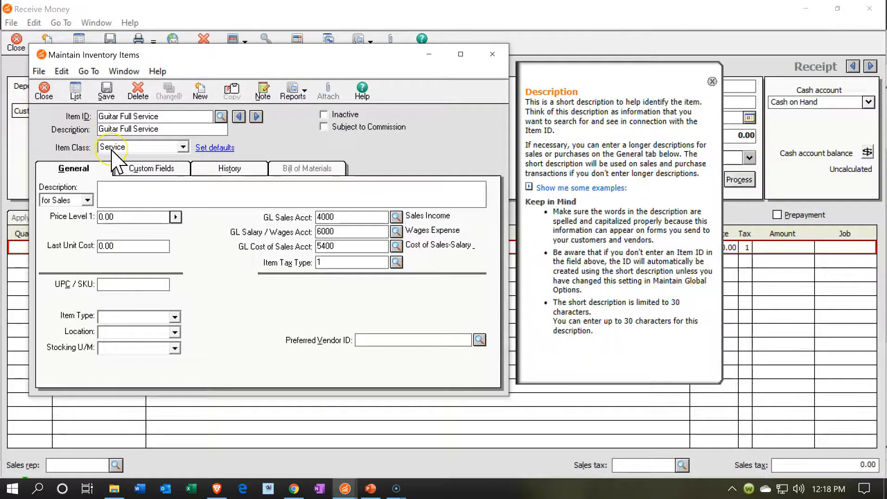
left_click(119, 189)
key("ctrl+v")
left_click(87, 200)
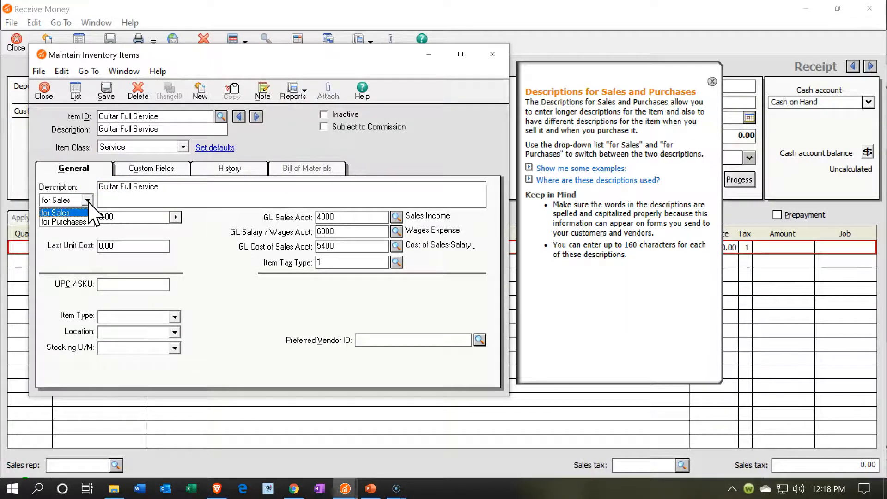
left_click(84, 212)
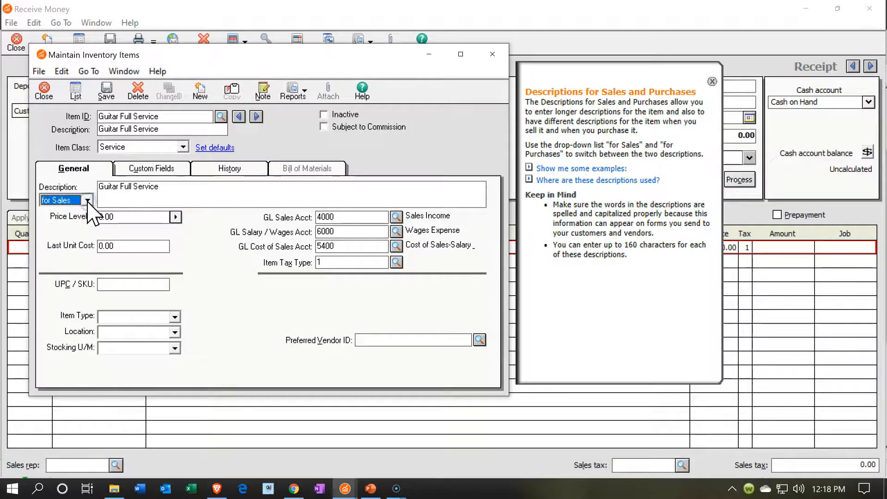
Step: Set the item's Price Level 1 to 140.00 and its GL sales account to 4050 Service Income, then save and close the item
key("Tab")
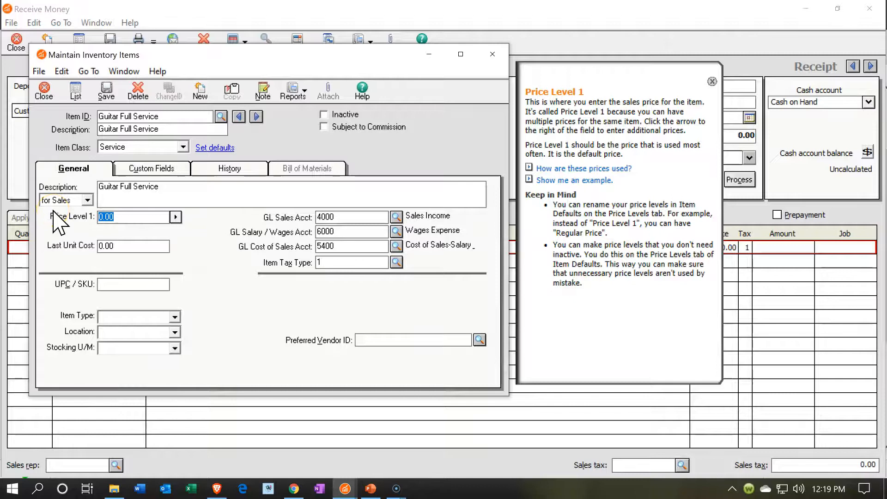
key("Tab")
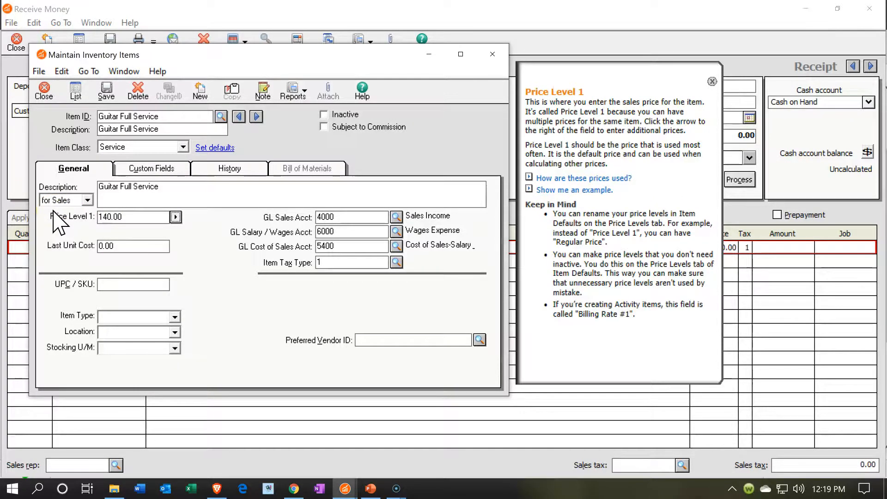
left_click(396, 216)
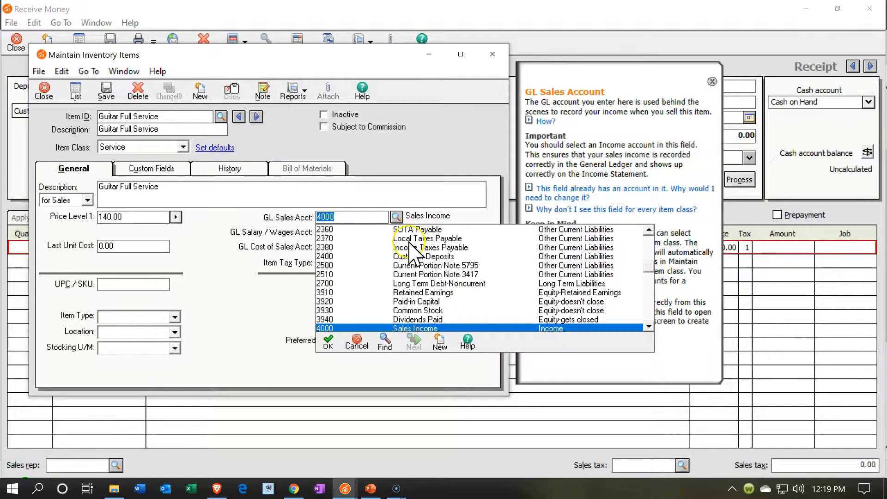
scroll(409, 252, "down", 1)
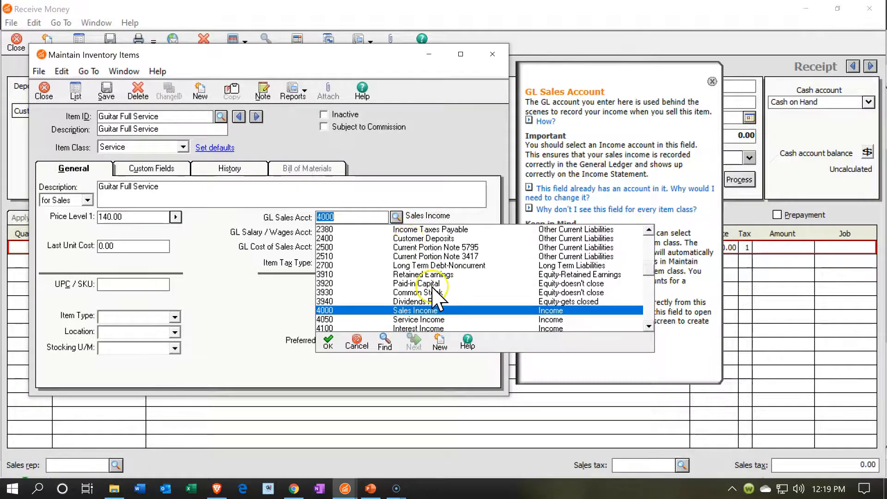
double_click(432, 319)
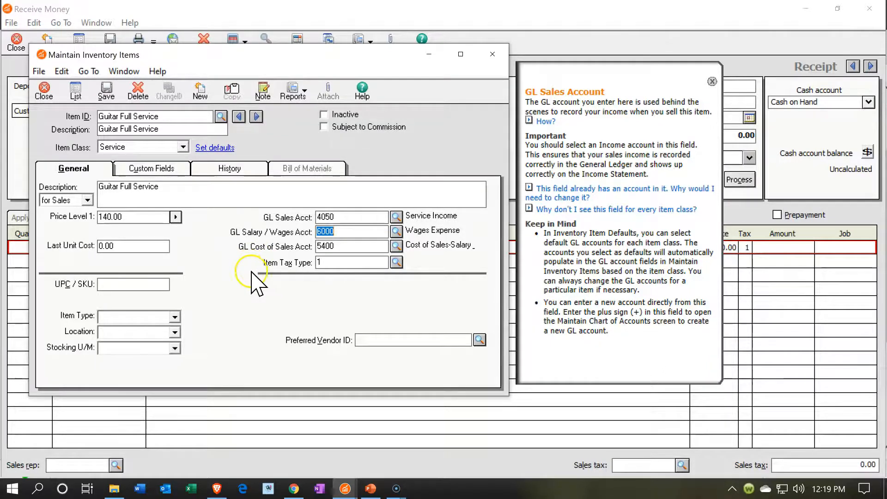
left_click(110, 94)
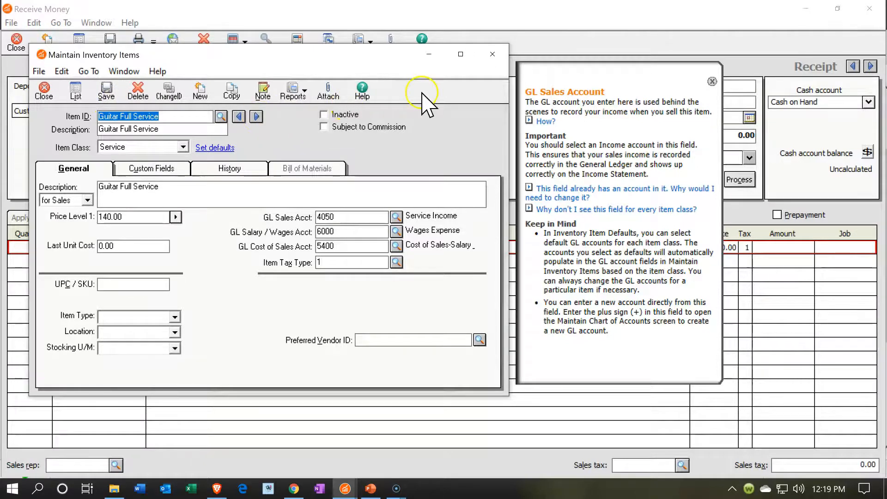
left_click(493, 54)
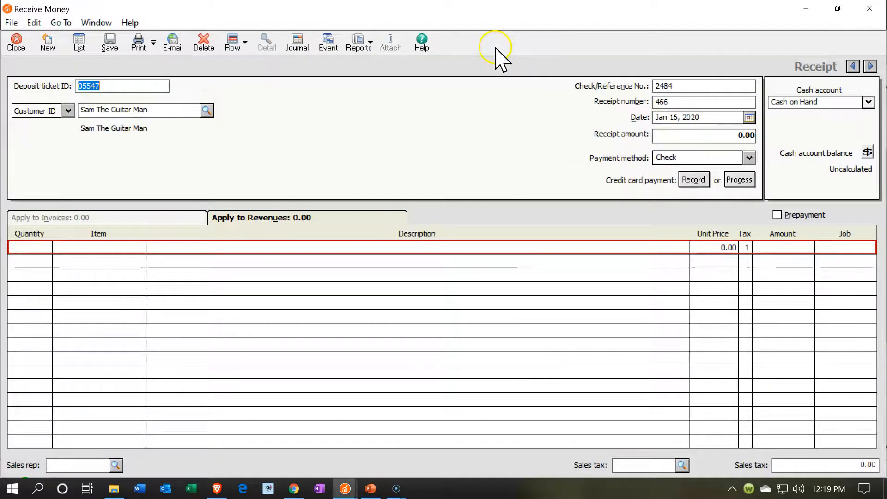
Step: Fill the first revenue line of the receipt with a quantity of 3 of the Guitar Full Service item
left_click(126, 248)
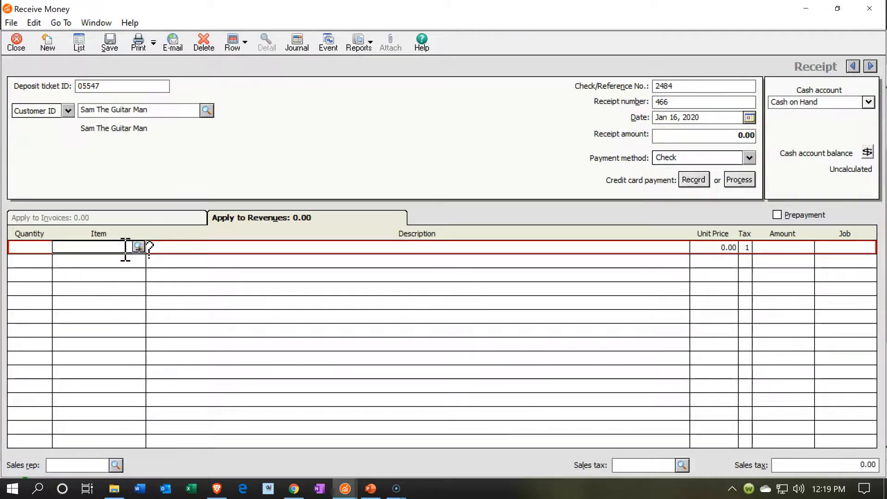
type("guitar Full Service")
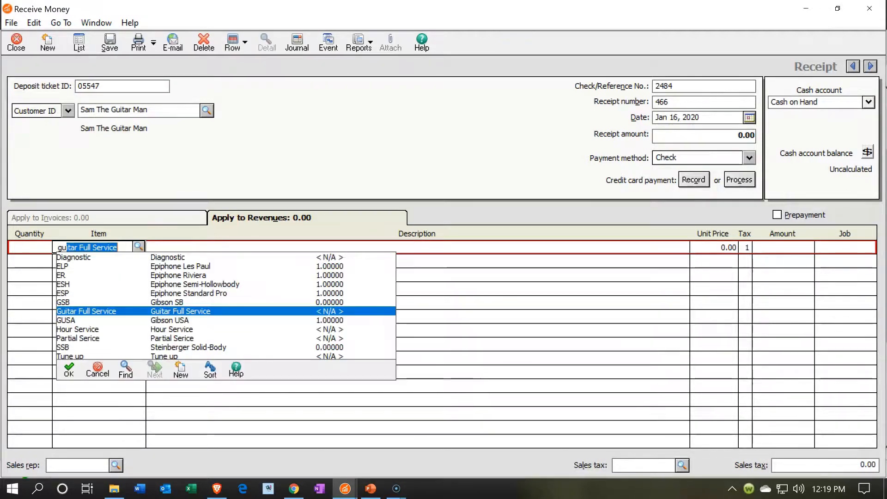
key("Tab")
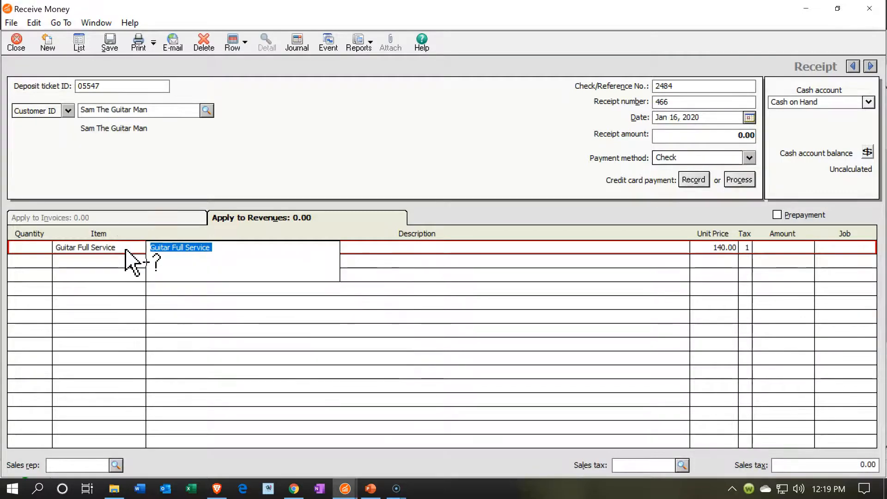
left_click(24, 247)
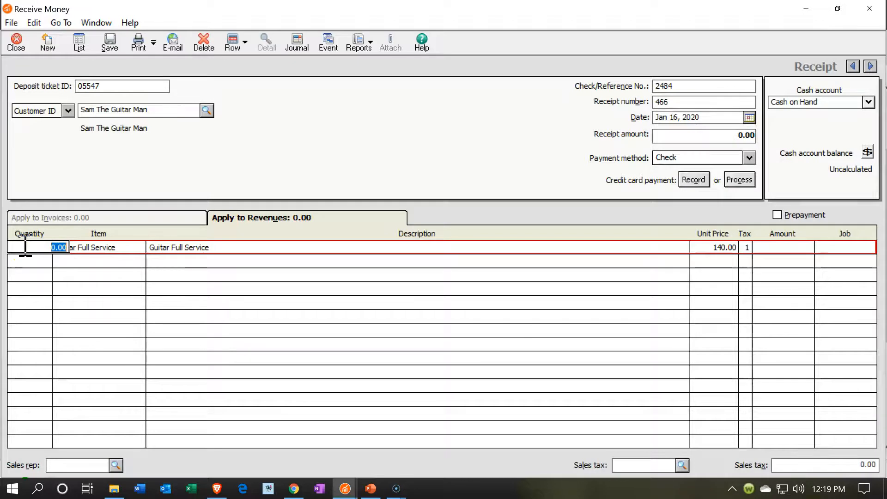
key("Tab")
key("Tab")
key("Tab")
key("Tab")
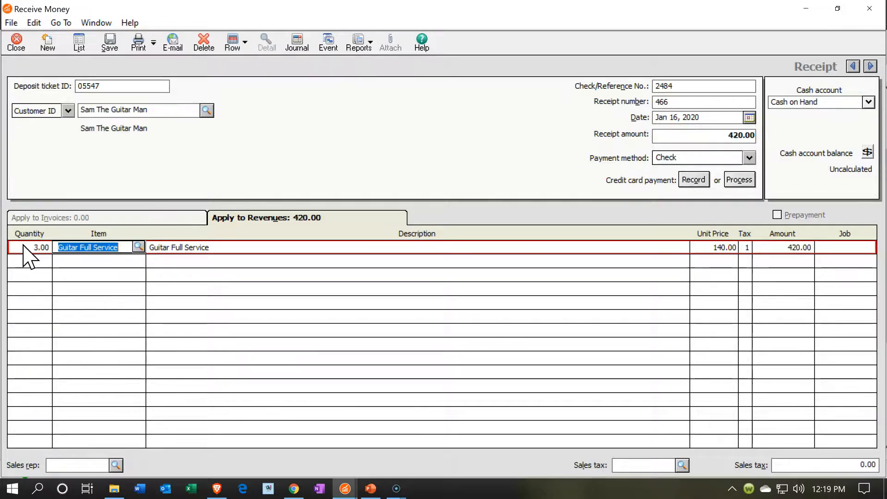
key("Tab")
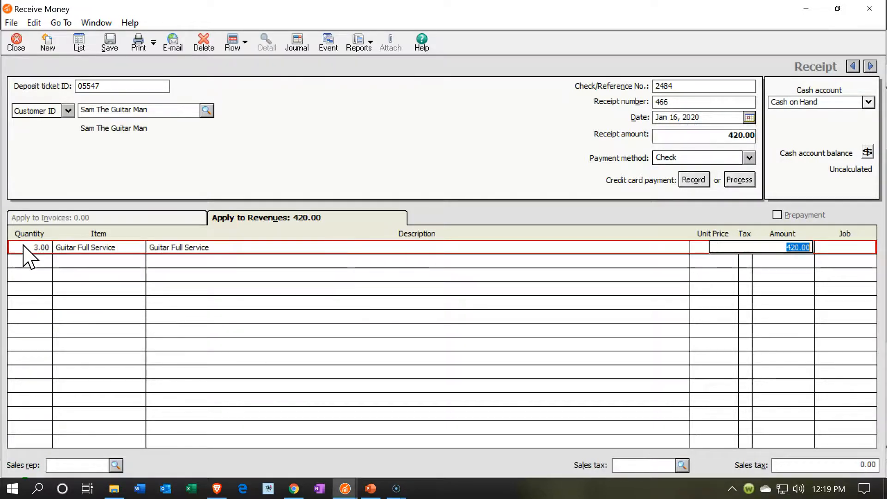
key("Tab")
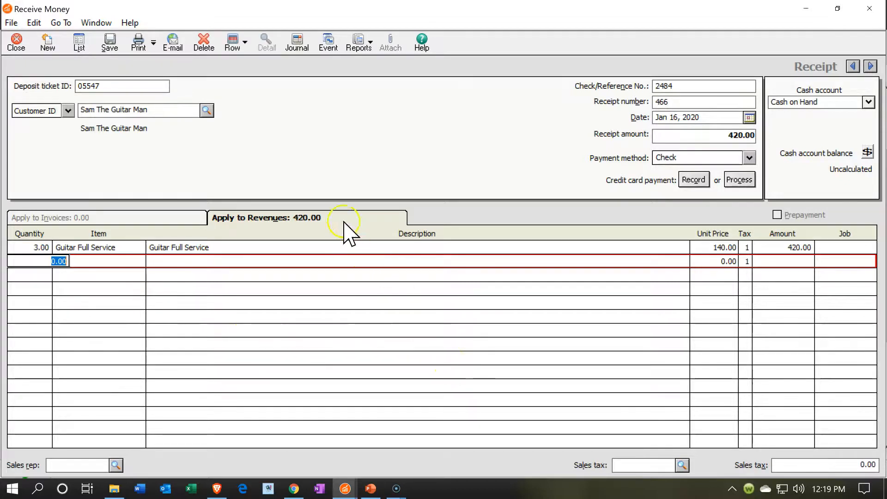
Step: Save the receipt, accepting the date outside the current period, and close the receipt window
left_click(104, 45)
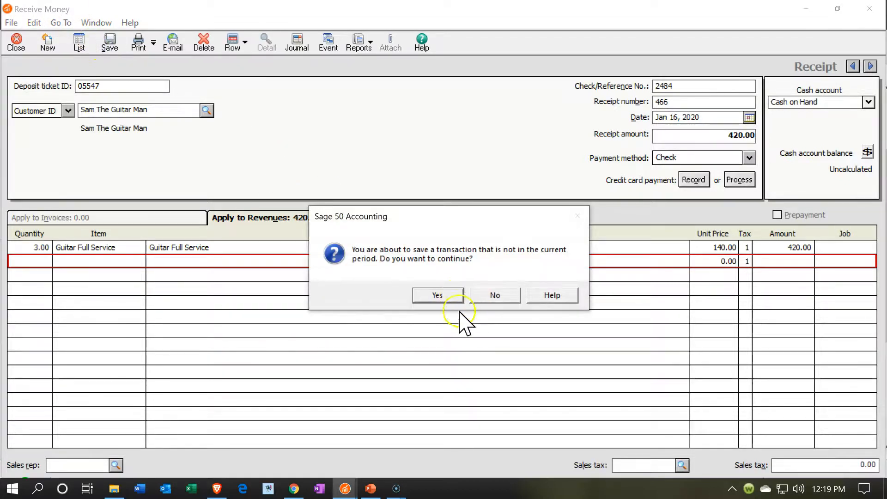
left_click(437, 297)
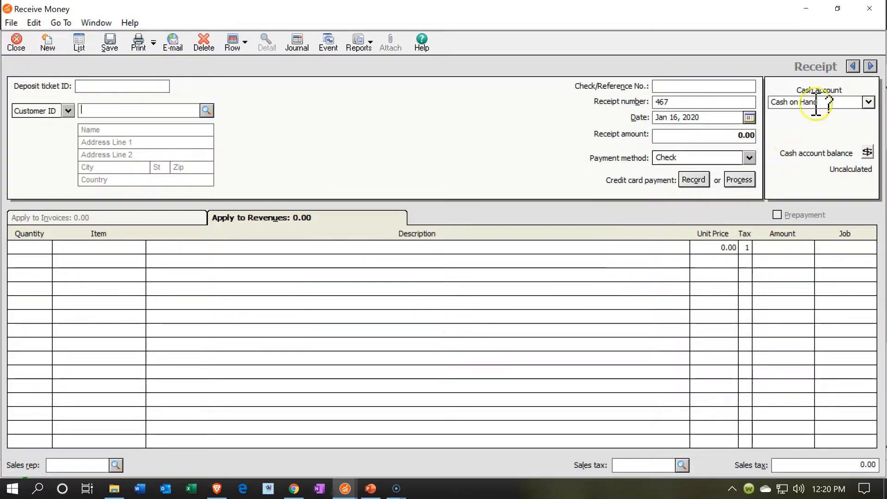
left_click(869, 10)
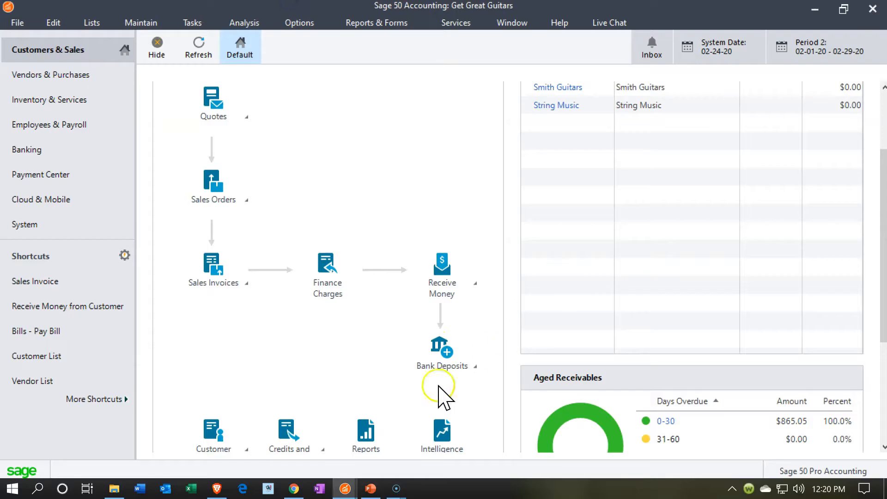
Step: Switch to the Working Trial Balance report and refresh it
mouse_move(347, 491)
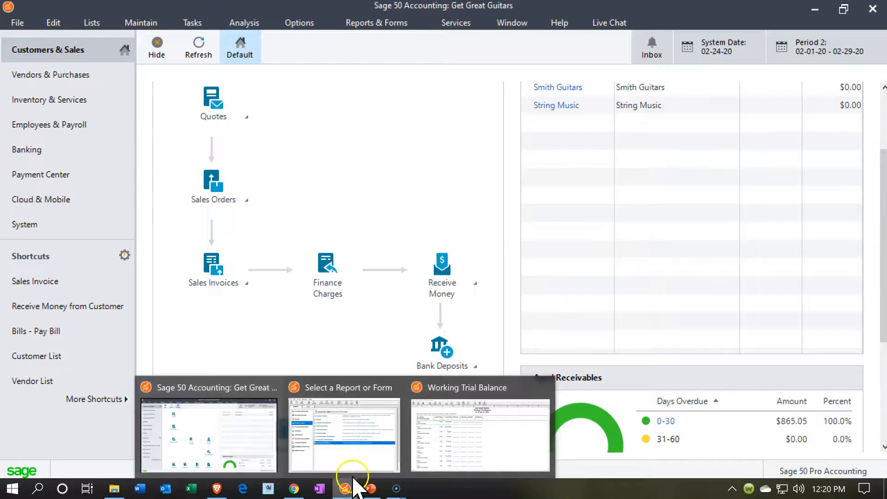
left_click(447, 425)
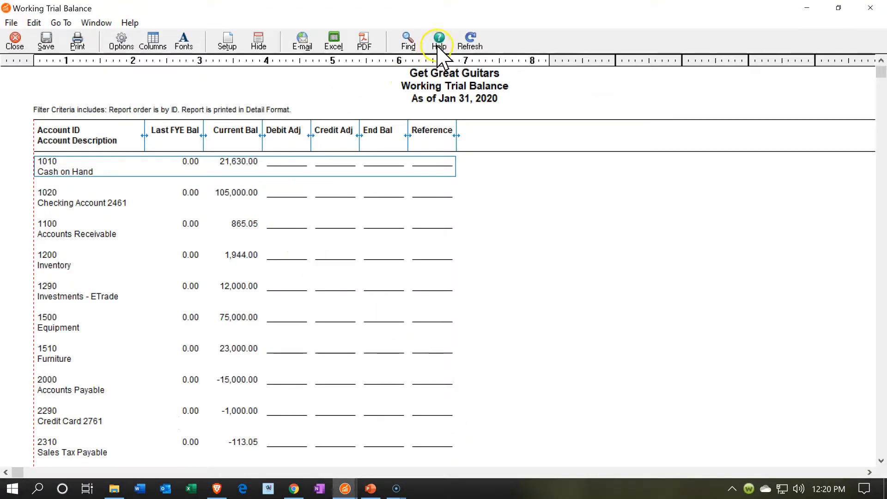
left_click(470, 39)
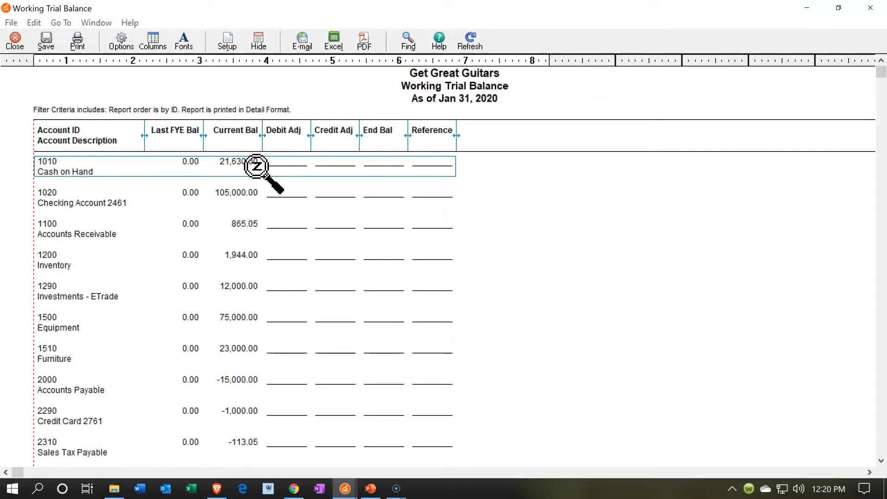
Step: Examine the ledger detail behind the Cash on Hand balance and its receipt with reference 2484, and close both
double_click(257, 167)
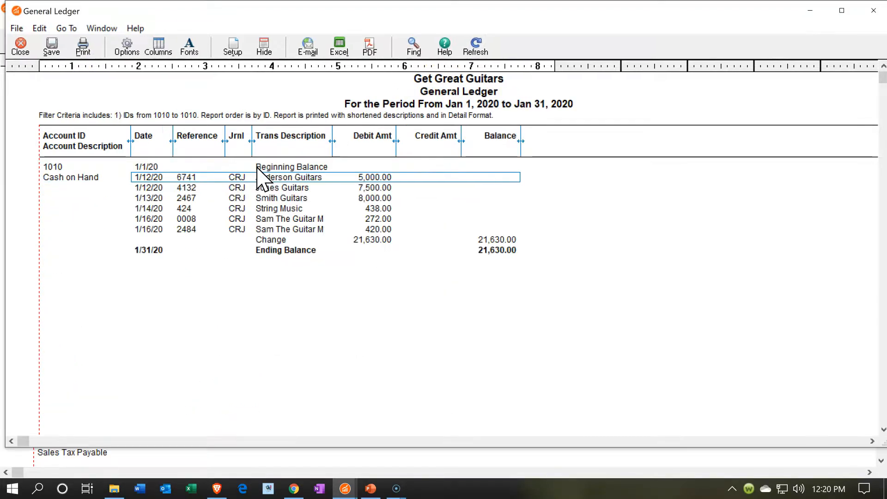
double_click(368, 229)
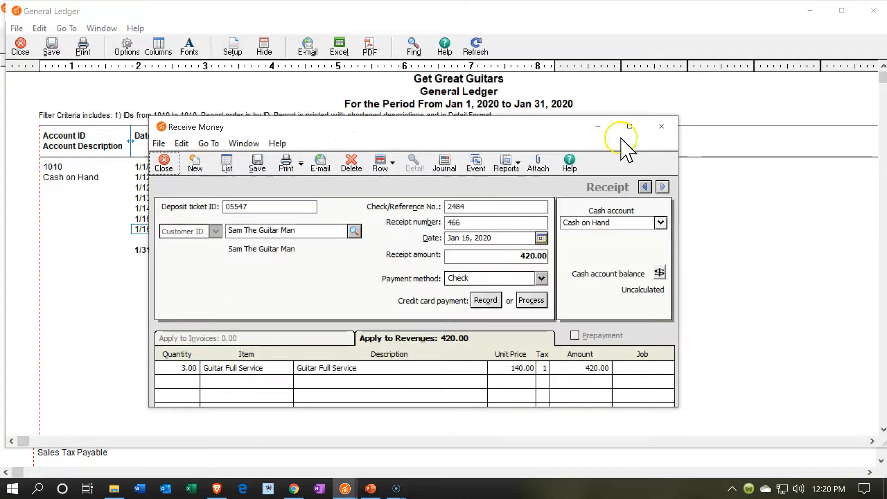
left_click(641, 121)
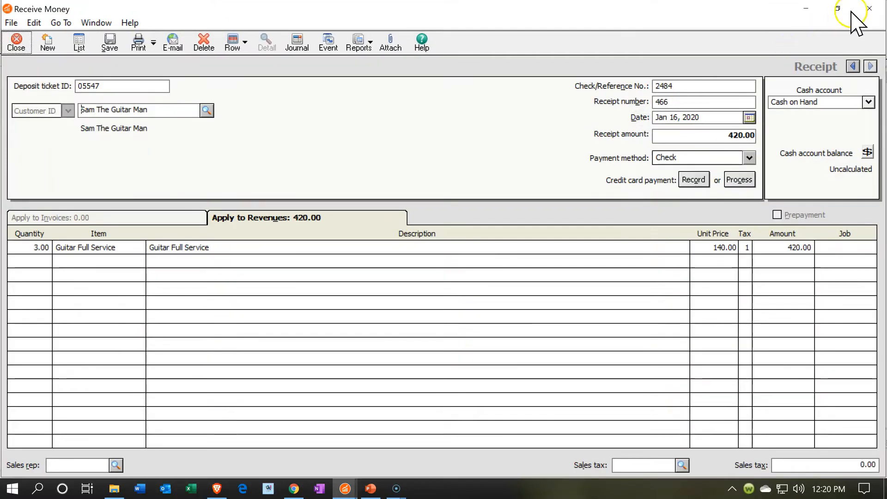
left_click(868, 20)
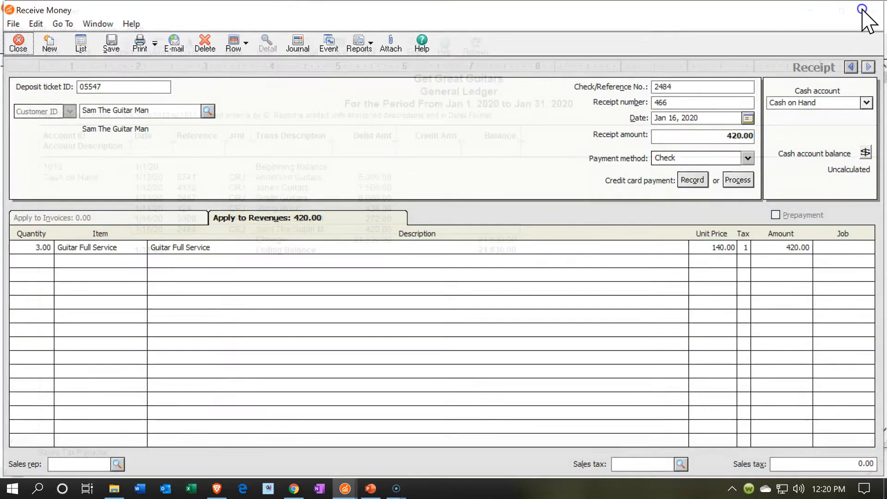
Step: Examine the ledger detail behind the Service Income balance and its receipt with reference 2484, and return to the trial balance
scroll(501, 336, "down", 4)
scroll(507, 347, "down", 3)
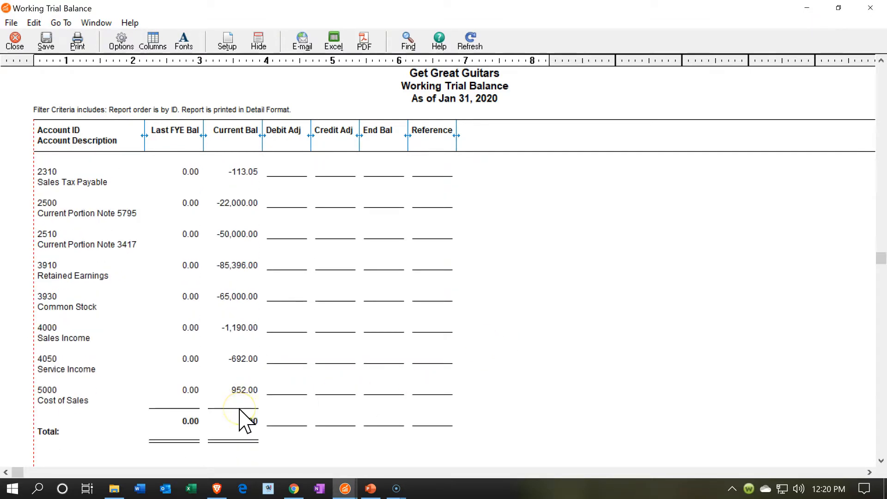
double_click(247, 358)
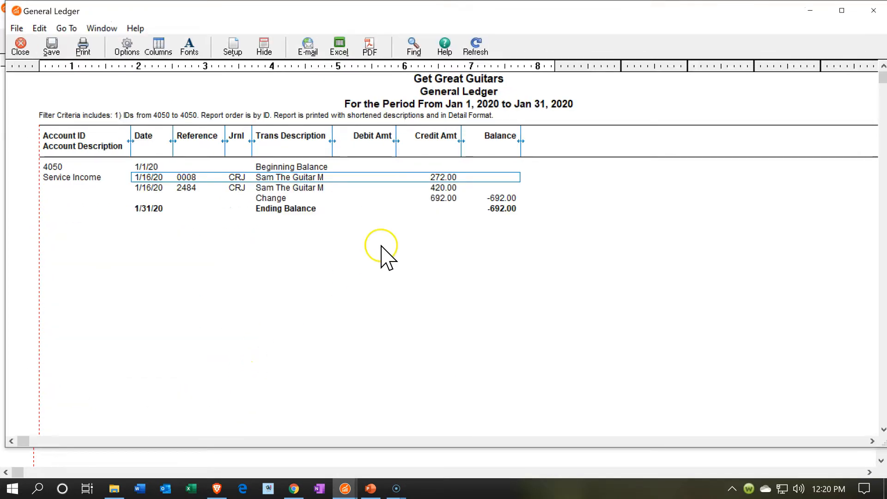
double_click(433, 186)
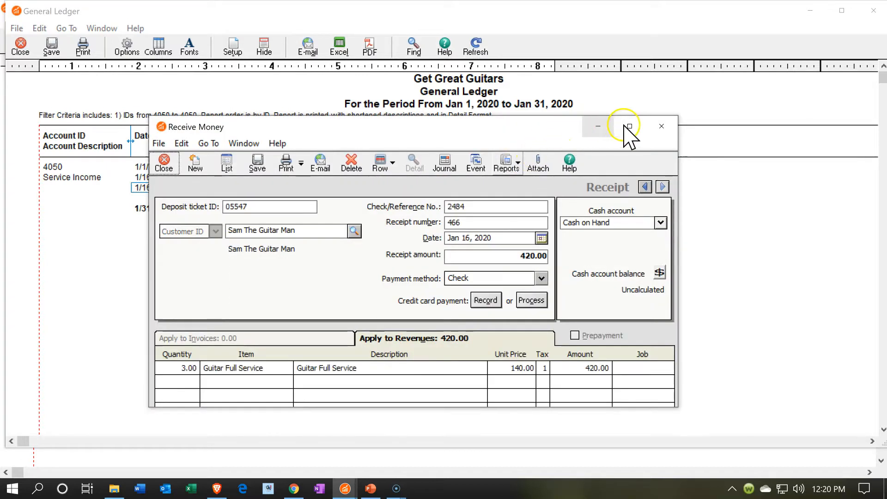
left_click(629, 126)
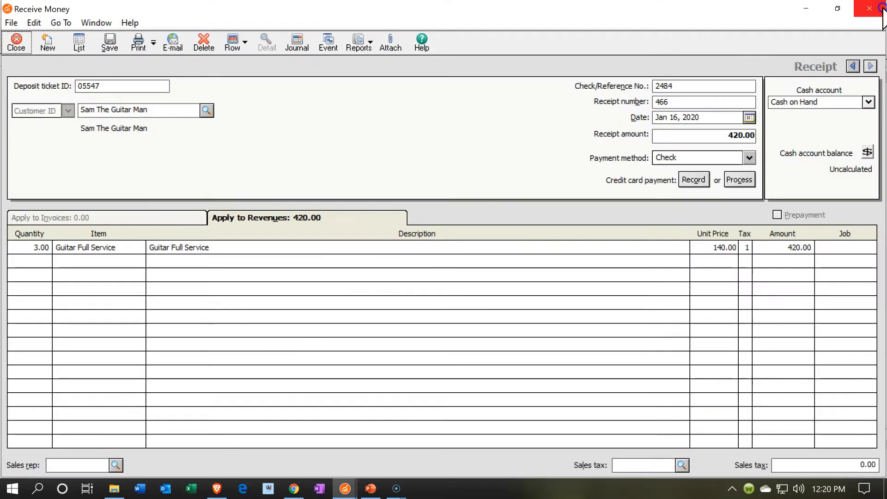
left_click(880, 9)
left_click(869, 8)
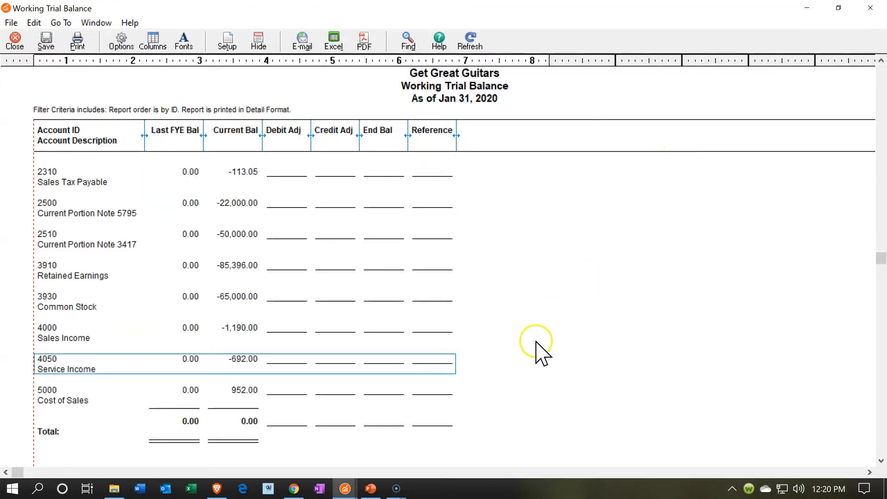